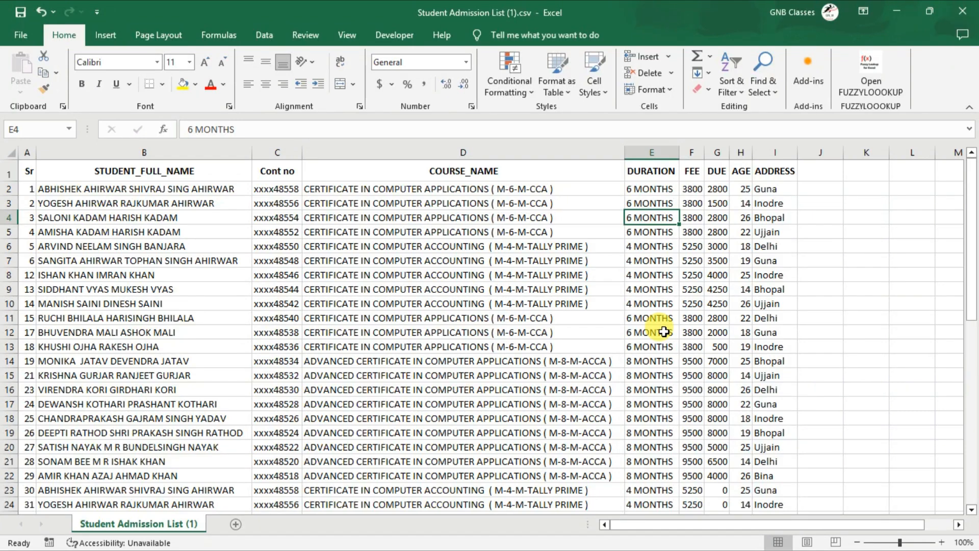
pyautogui.click(520, 89)
pyautogui.moveTo(562, 114)
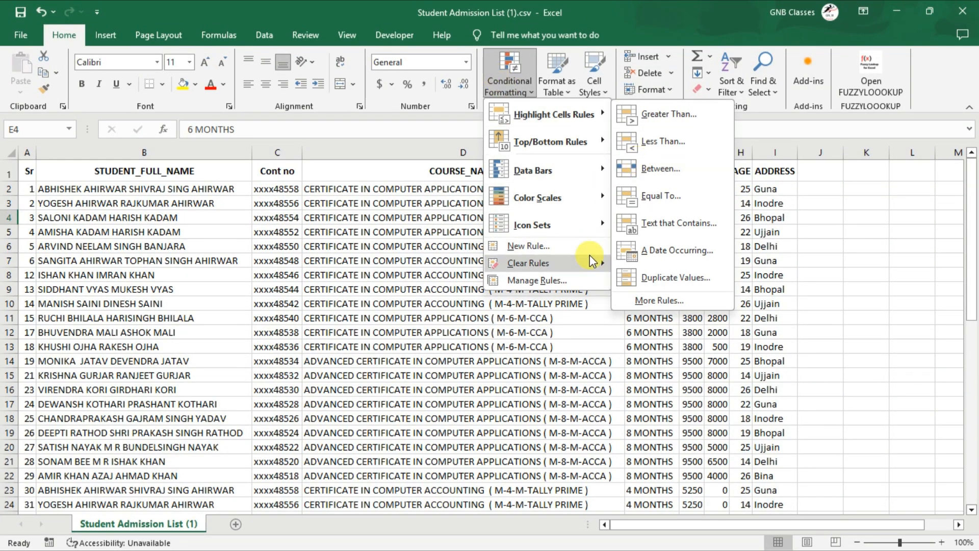
pyautogui.click(917, 218)
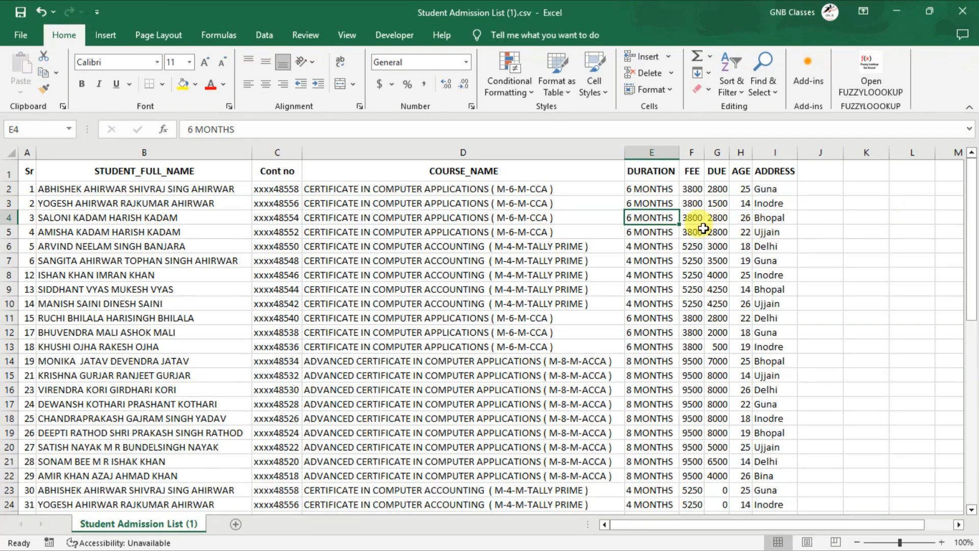
# Set up a Greater Than highlighting rule for the FEE values in F2:F51 with a threshold of 2000
pyautogui.moveTo(692, 189); pyautogui.dragTo(689, 504)
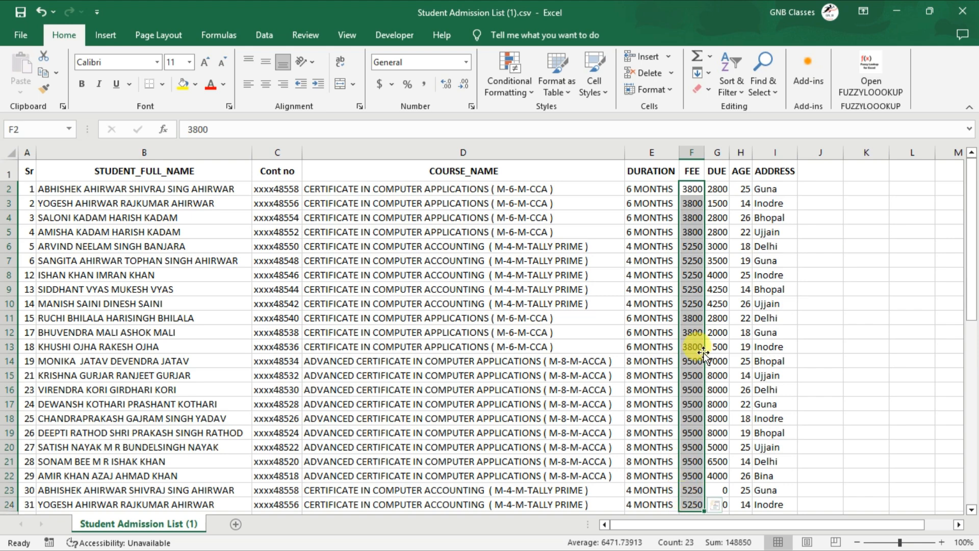
pyautogui.scroll(-1, 690, 342)
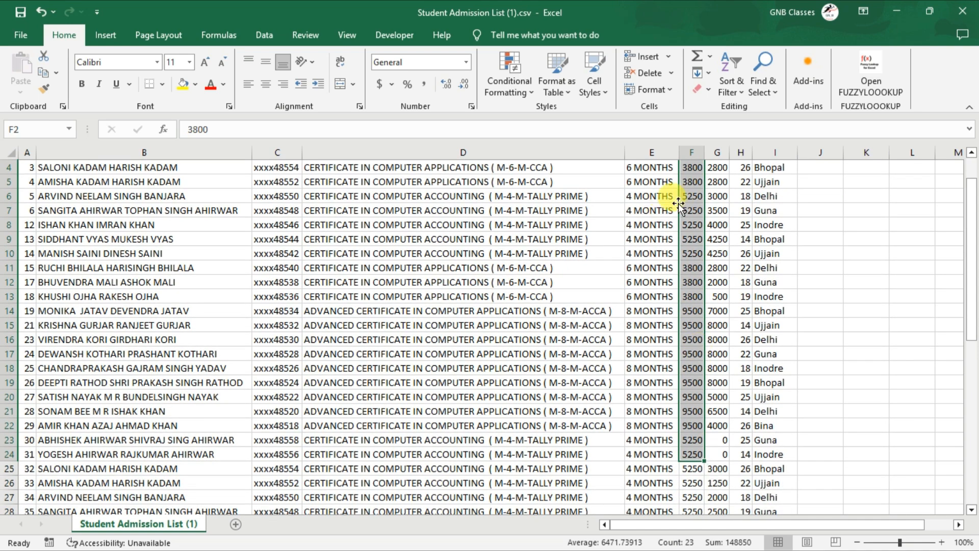
pyautogui.scroll(1, 681, 206)
pyautogui.moveTo(695, 189); pyautogui.dragTo(696, 407)
pyautogui.scroll(11, 693, 396)
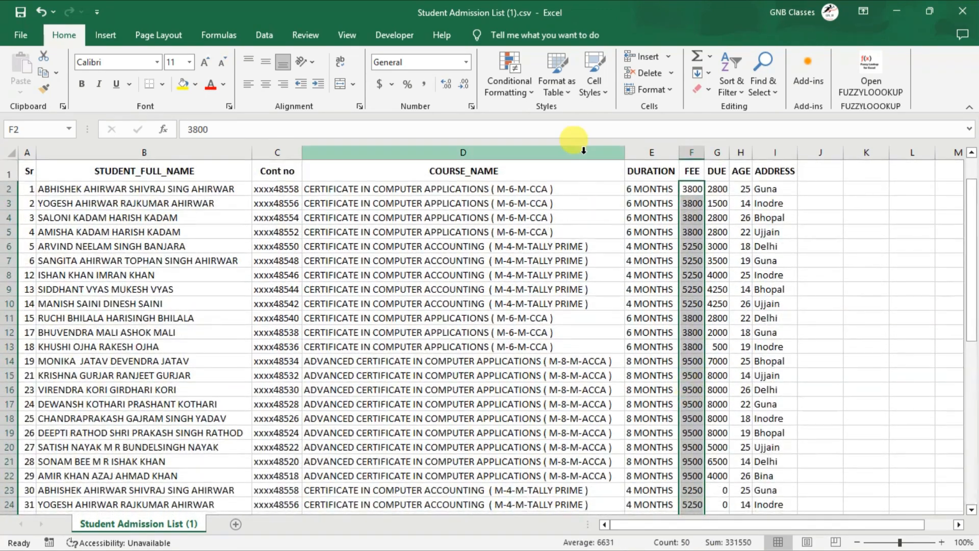
pyautogui.click(526, 95)
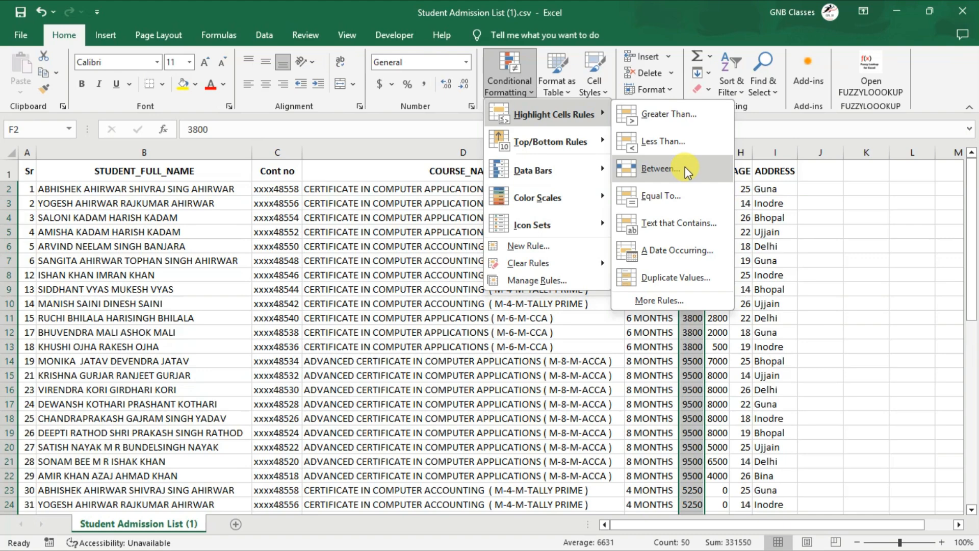
pyautogui.click(695, 127)
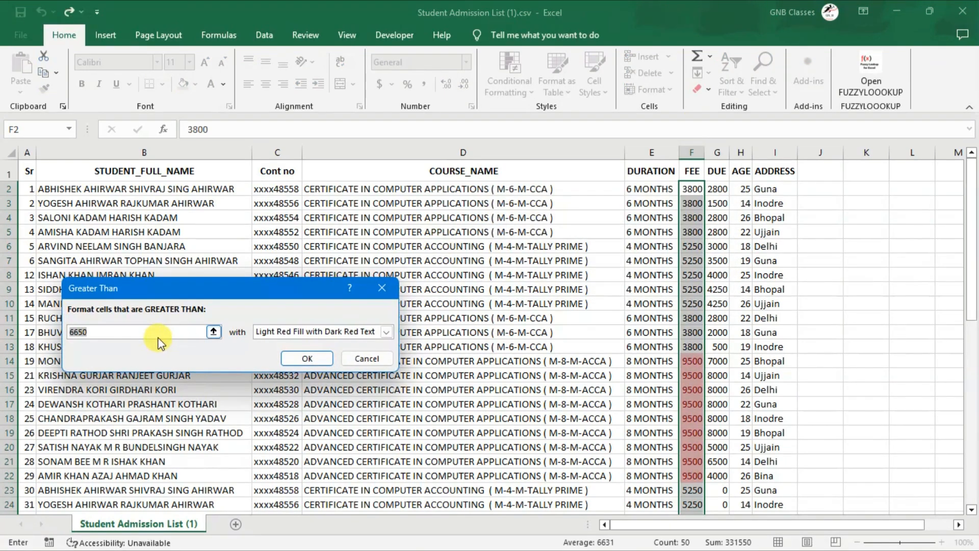
pyautogui.write('2000')
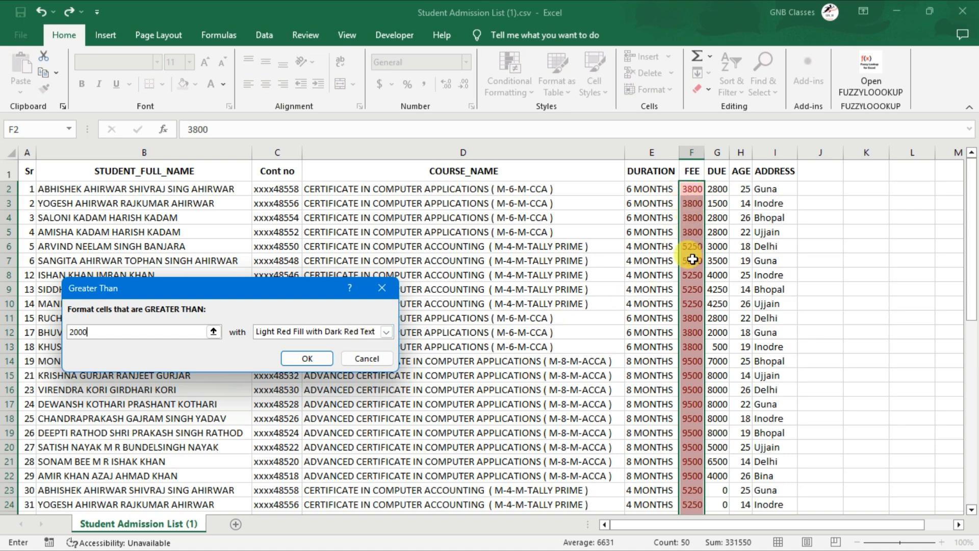
pyautogui.scroll(-8, 690, 339)
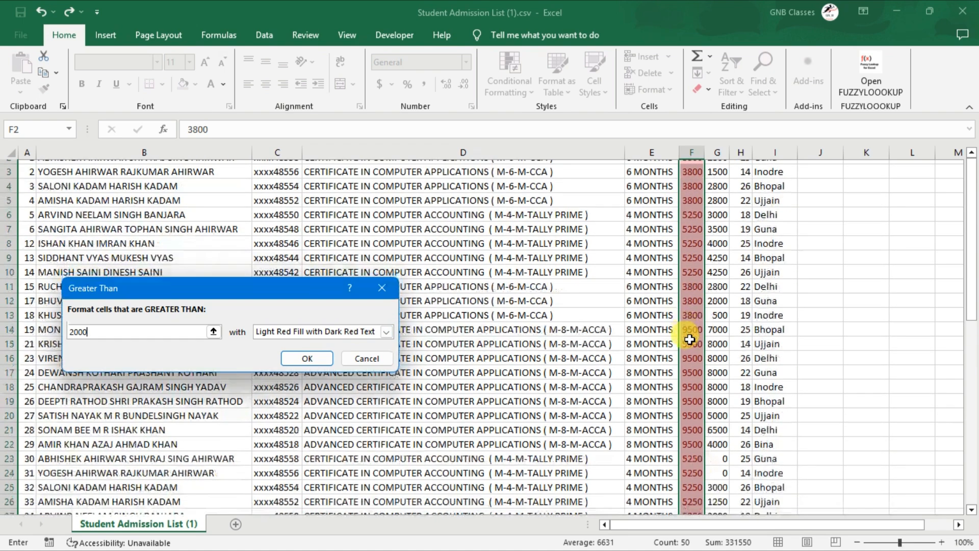
pyautogui.scroll(8, 689, 340)
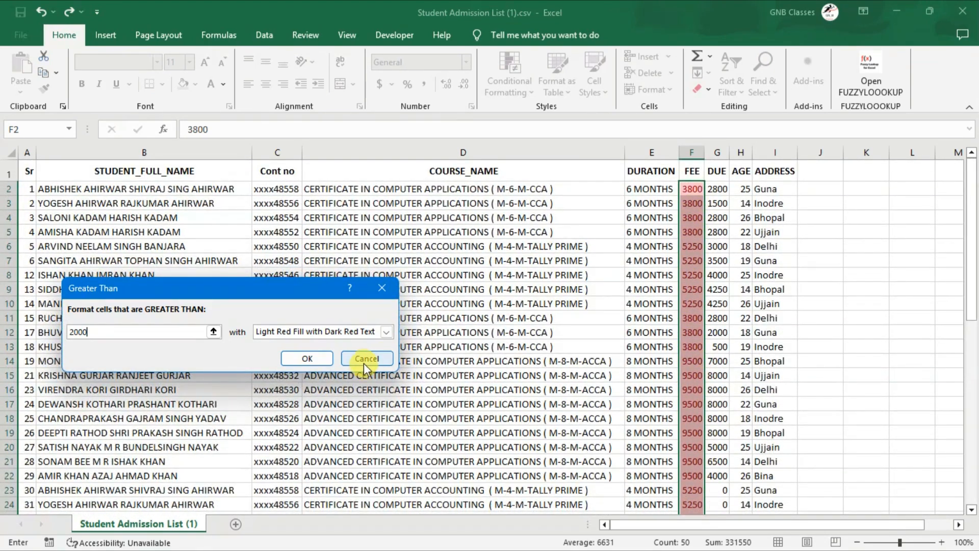
# Set the Greater Than threshold for the FEE values to 5000 and apply it with Light Red Fill with Dark Red Text
pyautogui.press('BackSpace')
pyautogui.press('BackSpace')
pyautogui.press('BackSpace')
pyautogui.press('BackSpace')
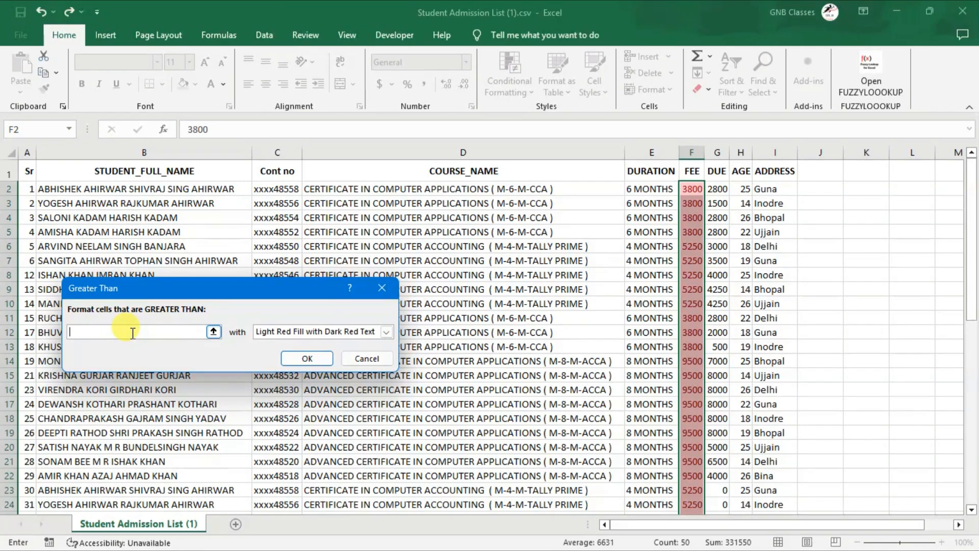
pyautogui.write('5000')
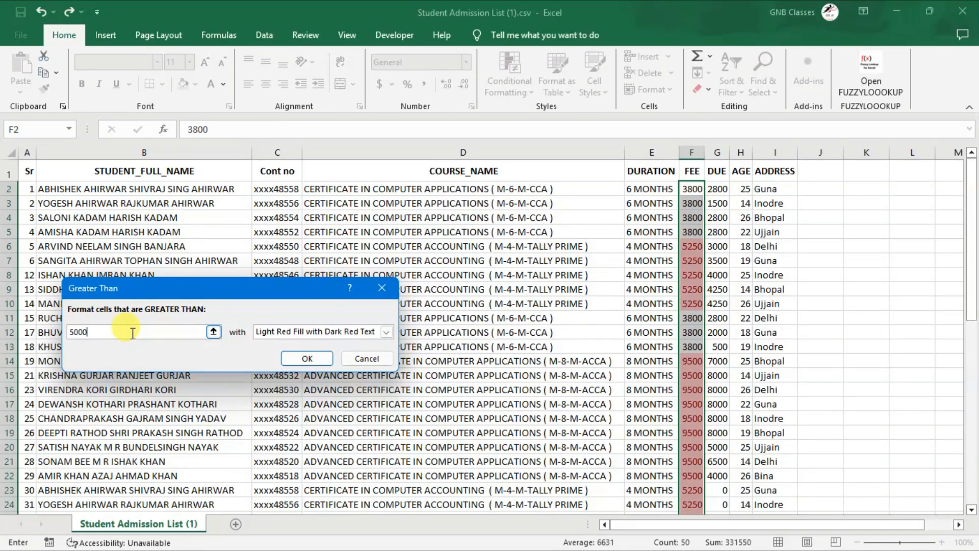
pyautogui.scroll(-1, 643, 247)
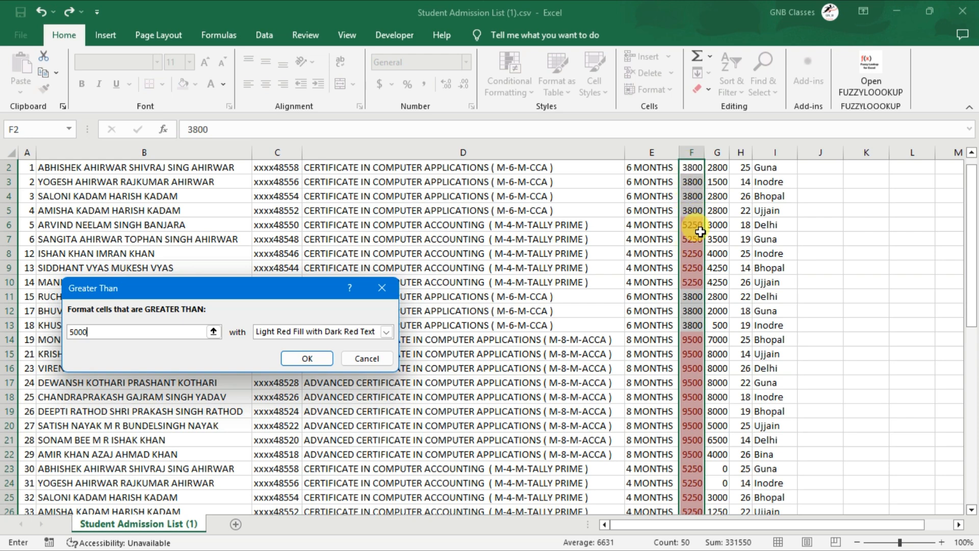
pyautogui.scroll(-4, 699, 214)
pyautogui.scroll(-8, 699, 229)
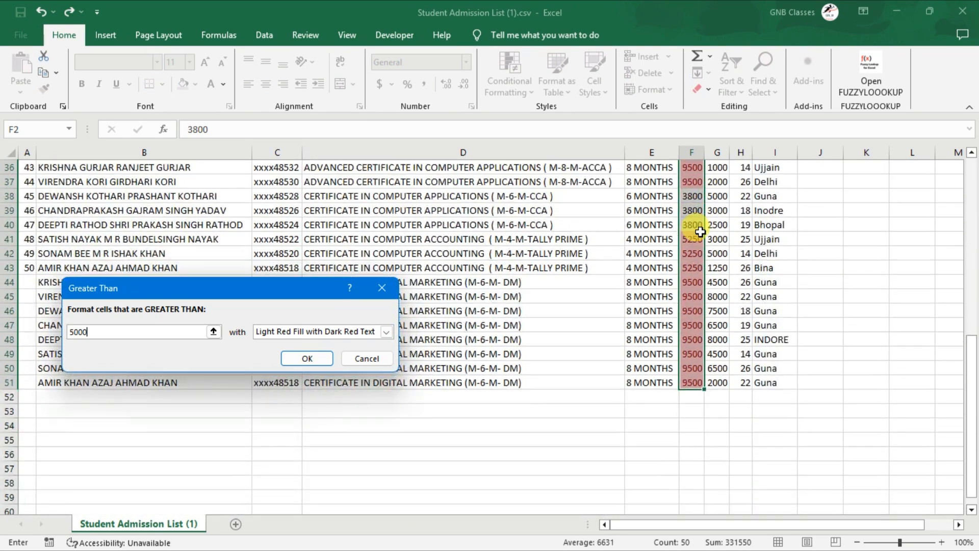
pyautogui.click(307, 360)
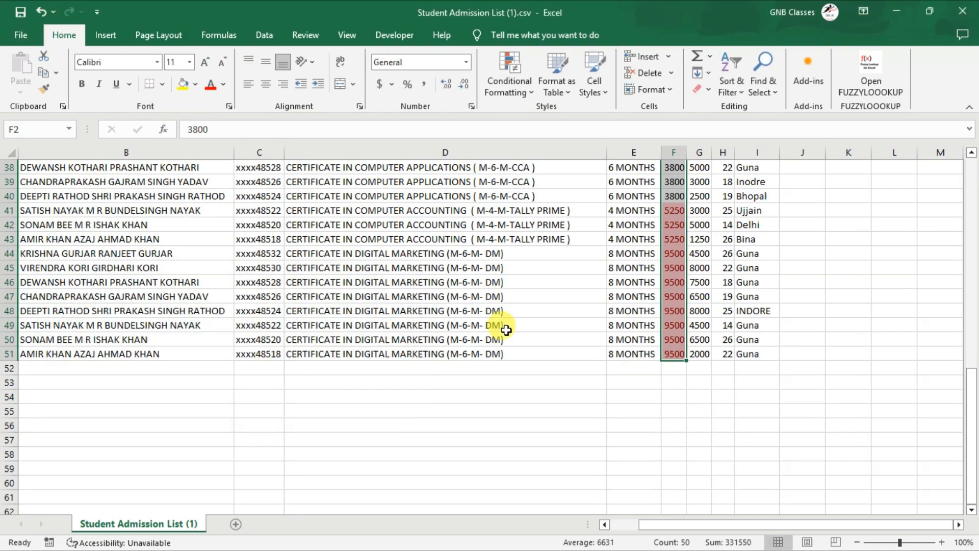
pyautogui.click(749, 282)
pyautogui.scroll(12, 690, 284)
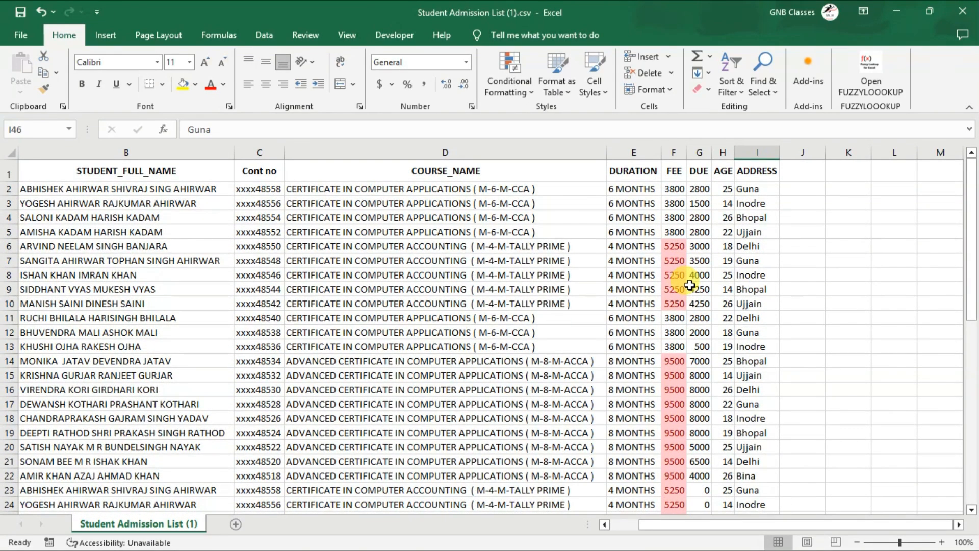
pyautogui.scroll(-1, 690, 285)
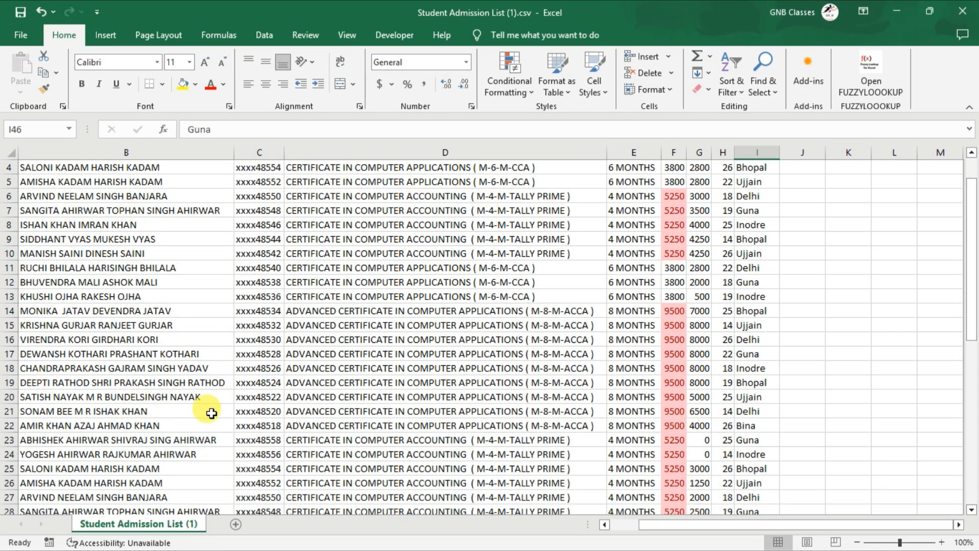
pyautogui.click(43, 207)
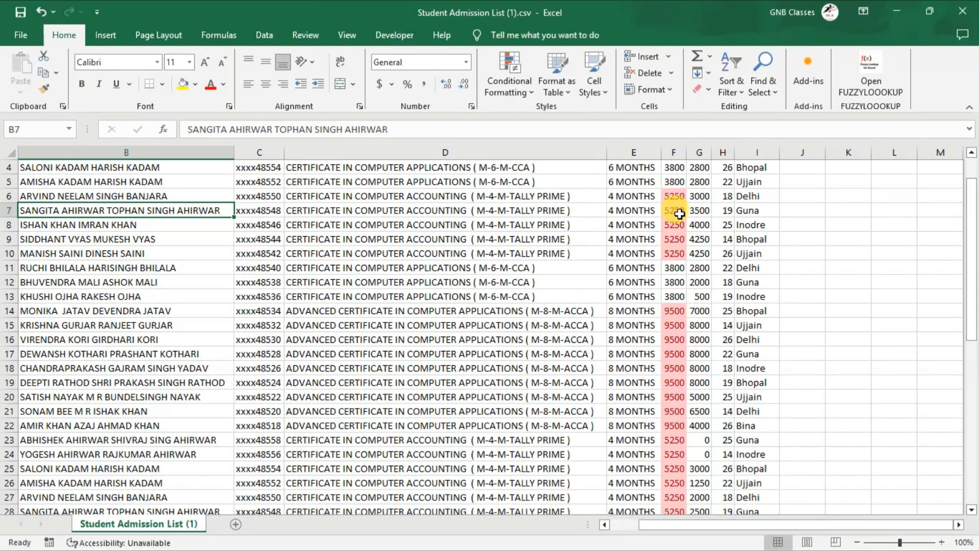
# Clear the conditional formatting rules from the entire sheet
pyautogui.click(674, 152)
pyautogui.click(525, 81)
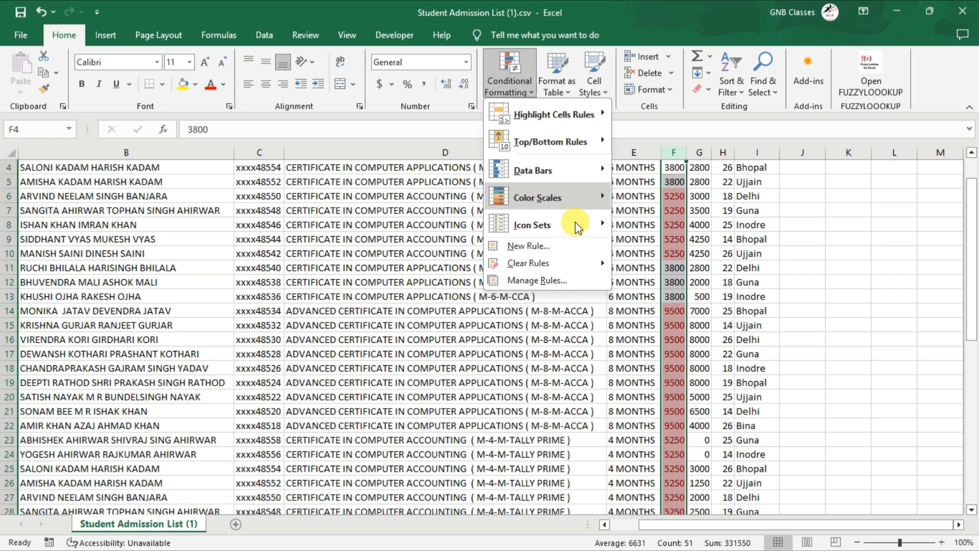
pyautogui.moveTo(605, 266)
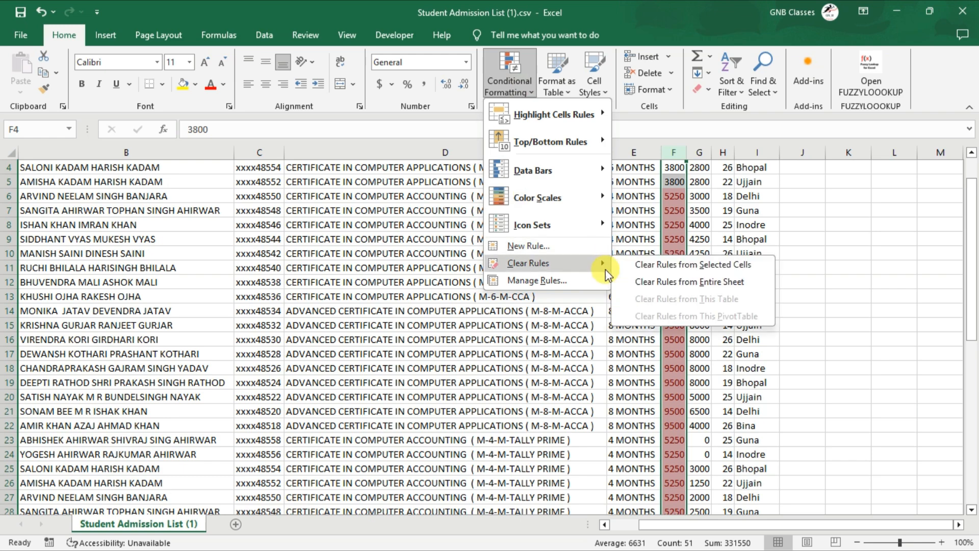
pyautogui.click(690, 283)
pyautogui.click(690, 283)
pyautogui.scroll(1, 820, 267)
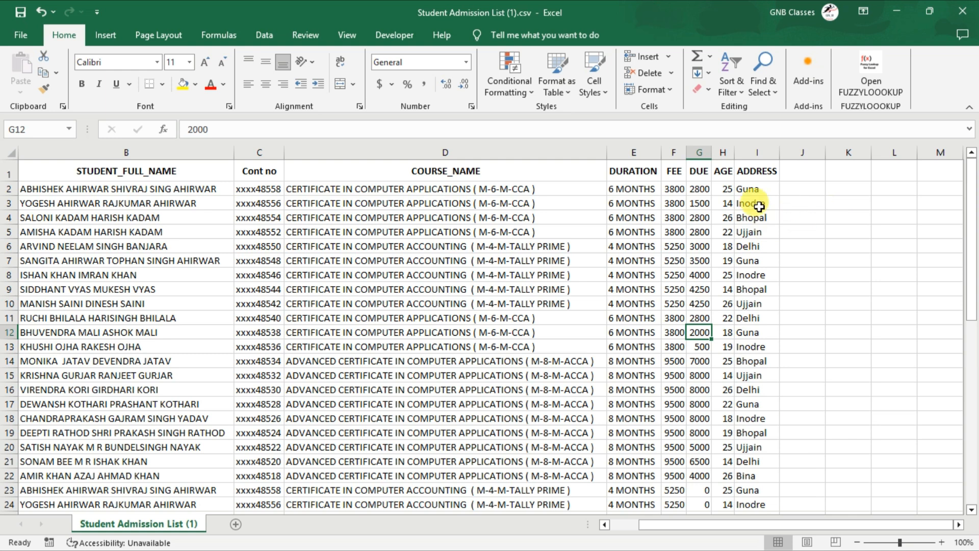
# Copy the DUE header into cell K1 and enter 3000 below it in K2
pyautogui.click(841, 176)
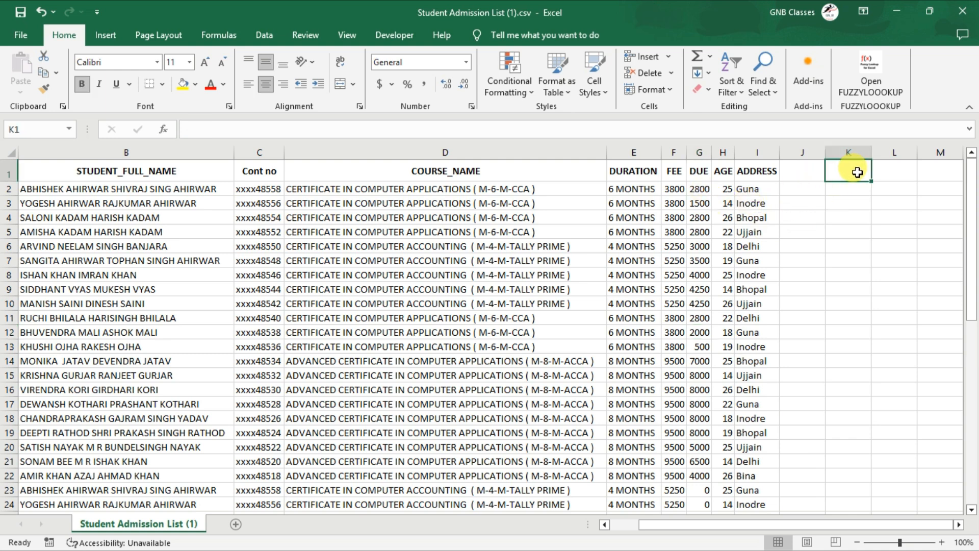
pyautogui.click(698, 174)
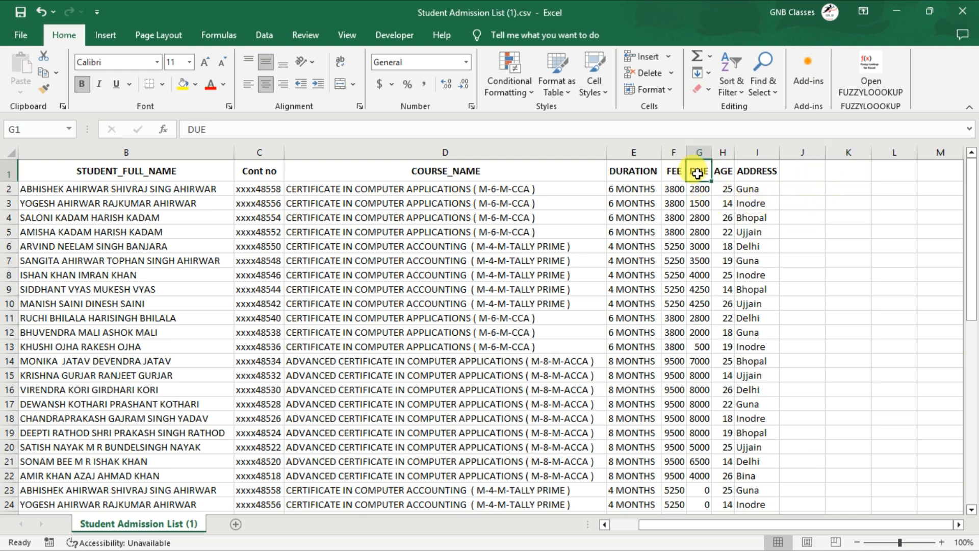
pyautogui.hotkey('ctrl', 'c')
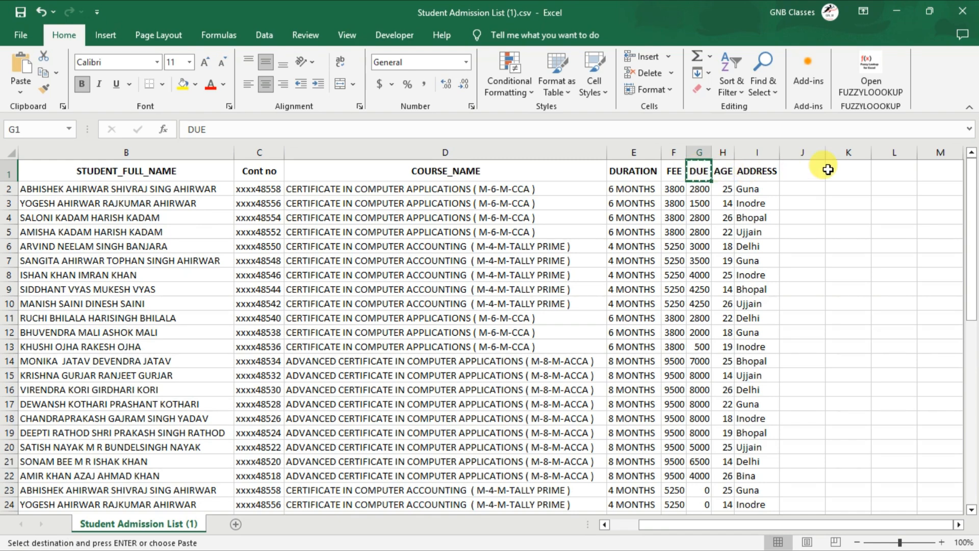
pyautogui.click(854, 169)
pyautogui.hotkey('ctrl', 'v')
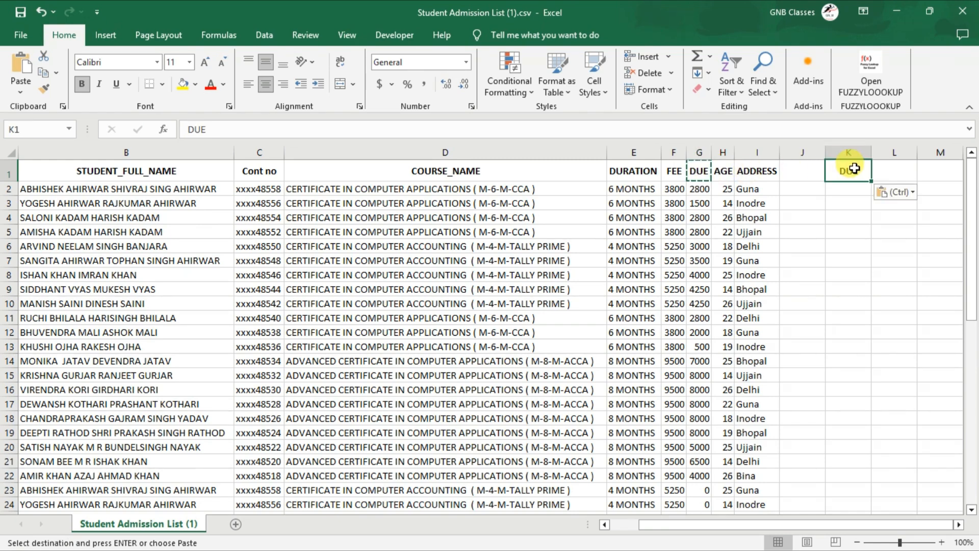
pyautogui.click(858, 188)
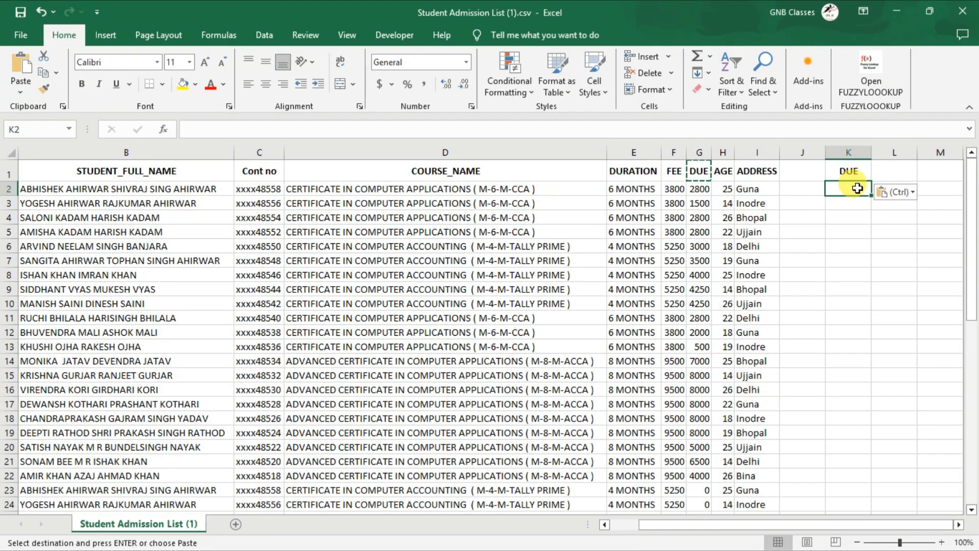
pyautogui.write('3000')
pyautogui.click(894, 290)
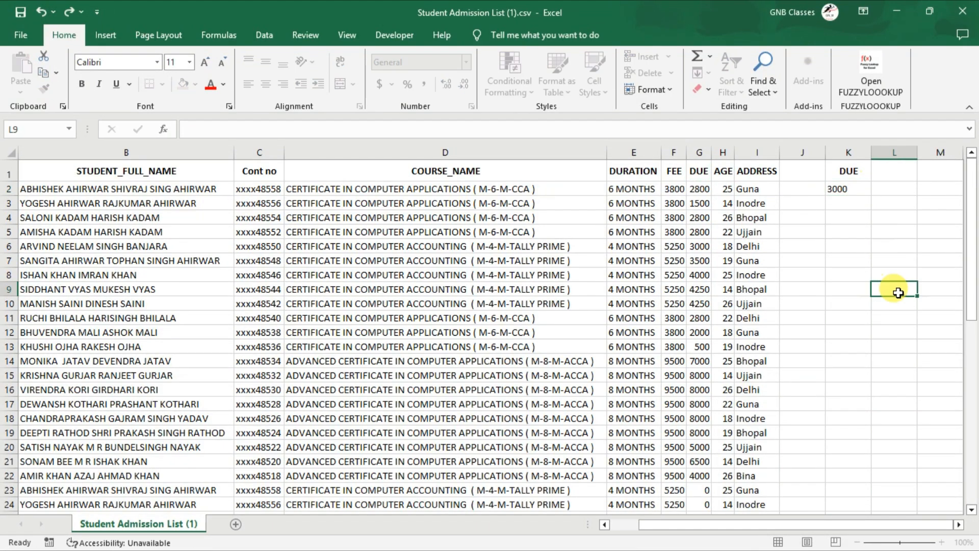
# Start a new conditional formatting rule for the student records in A2:I51, using the formula-based rule type
pyautogui.hscroll(-1, 392, 230)
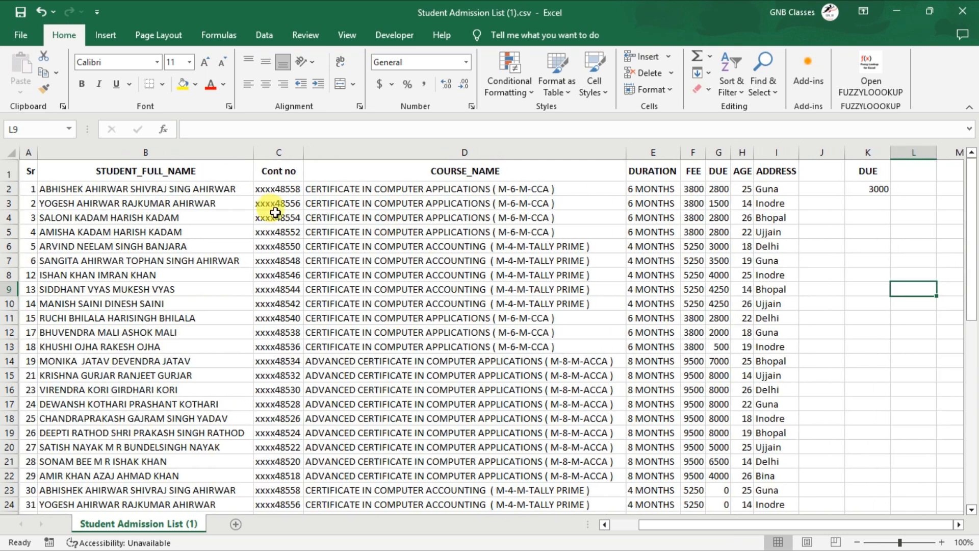
pyautogui.moveTo(29, 187); pyautogui.dragTo(784, 456)
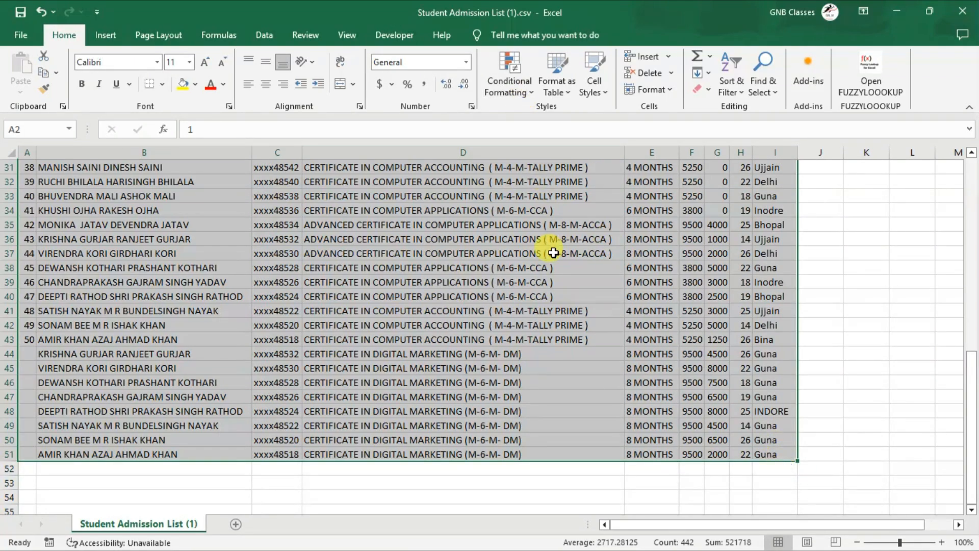
pyautogui.scroll(10, 553, 253)
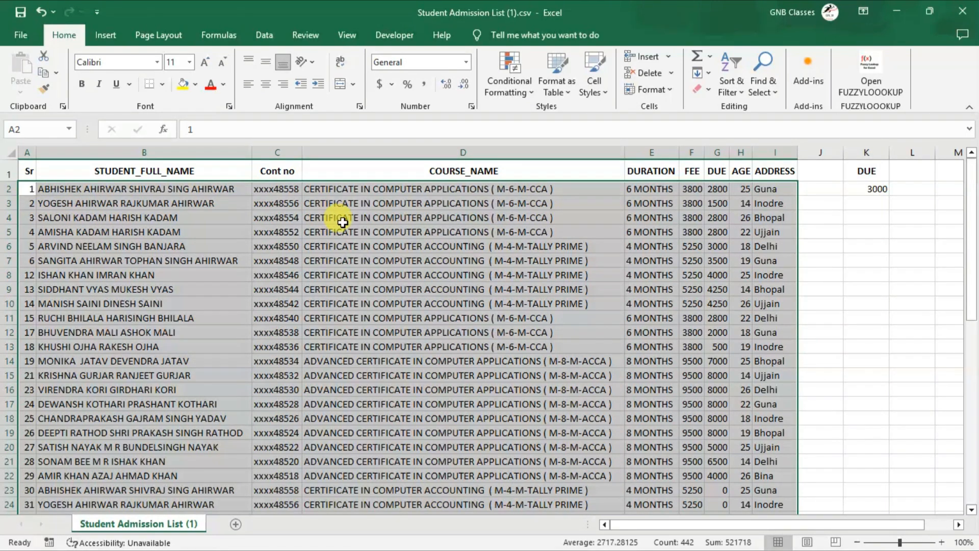
pyautogui.click(532, 91)
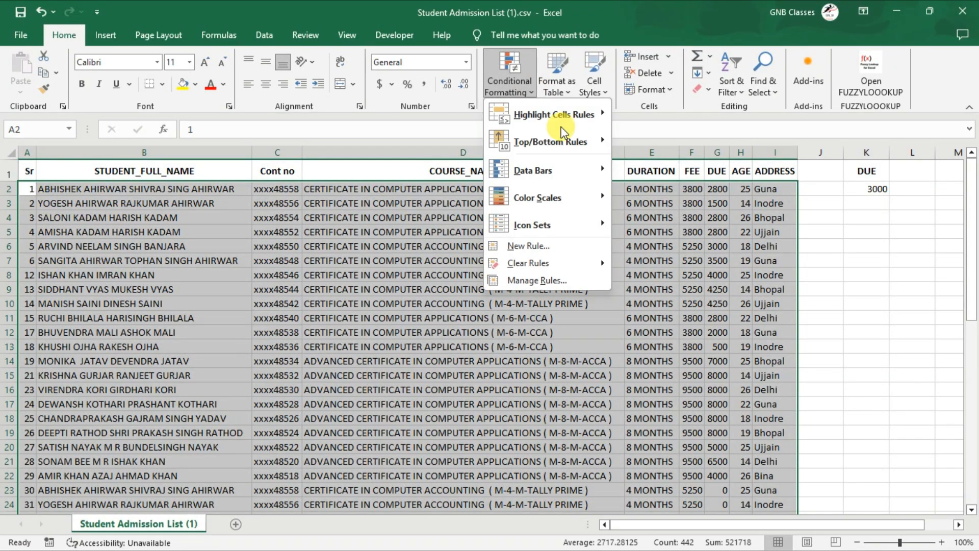
pyautogui.click(583, 247)
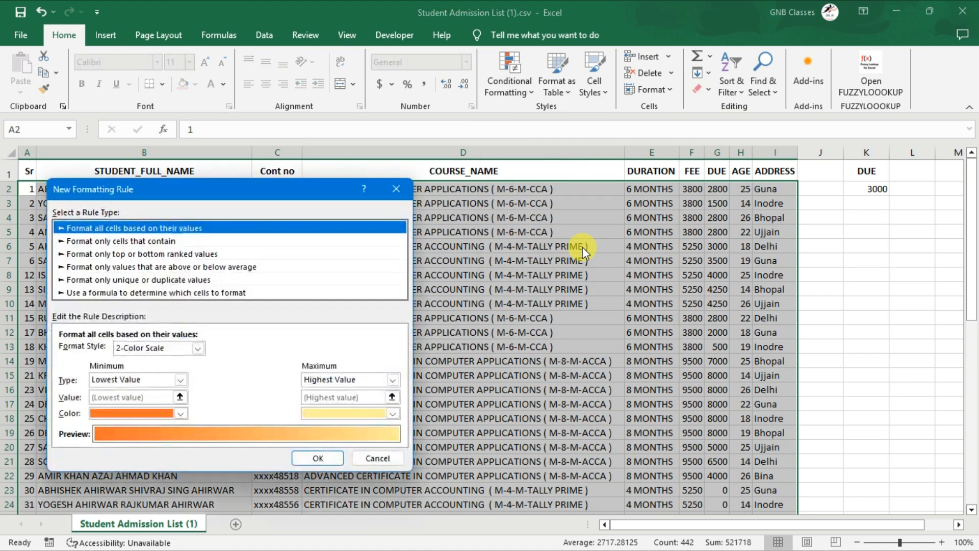
pyautogui.moveTo(283, 196); pyautogui.dragTo(345, 127)
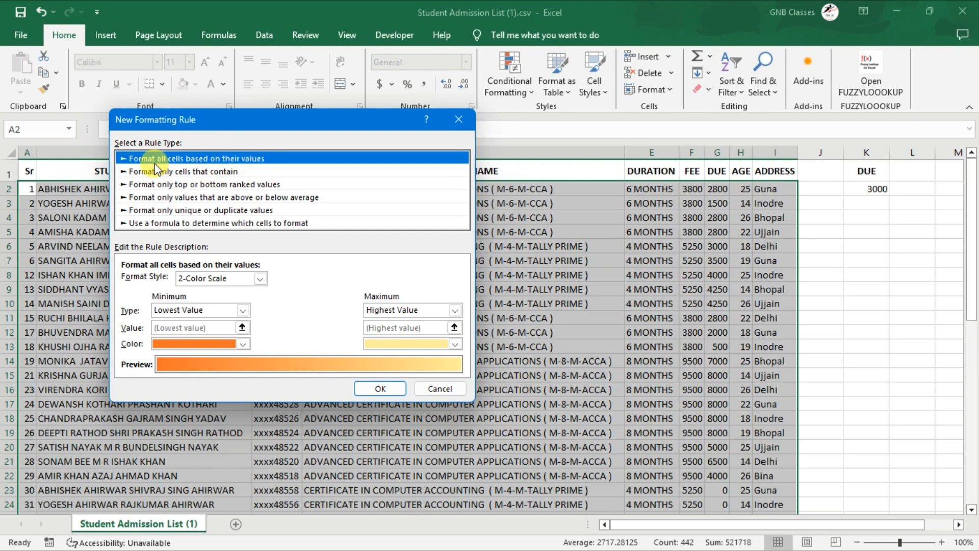
pyautogui.click(193, 174)
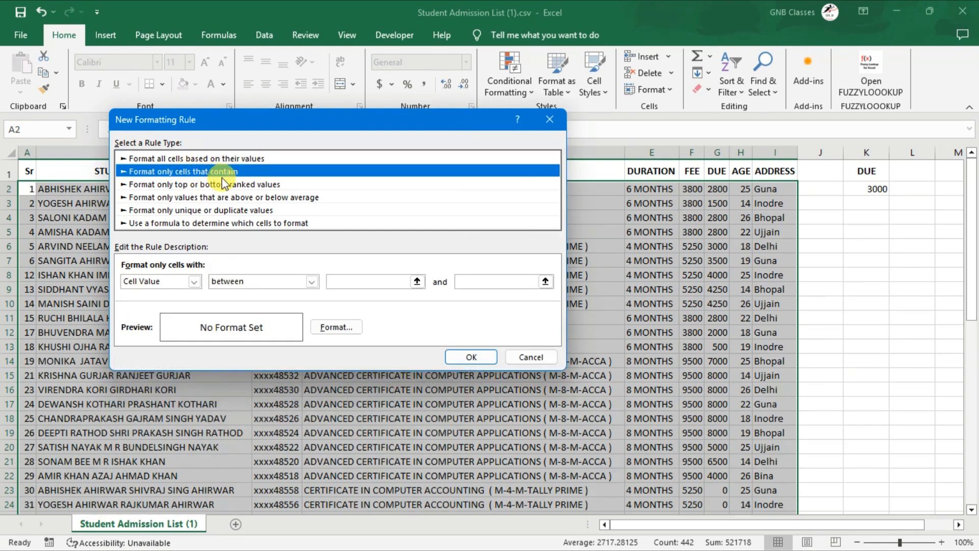
pyautogui.click(384, 279)
pyautogui.click(249, 225)
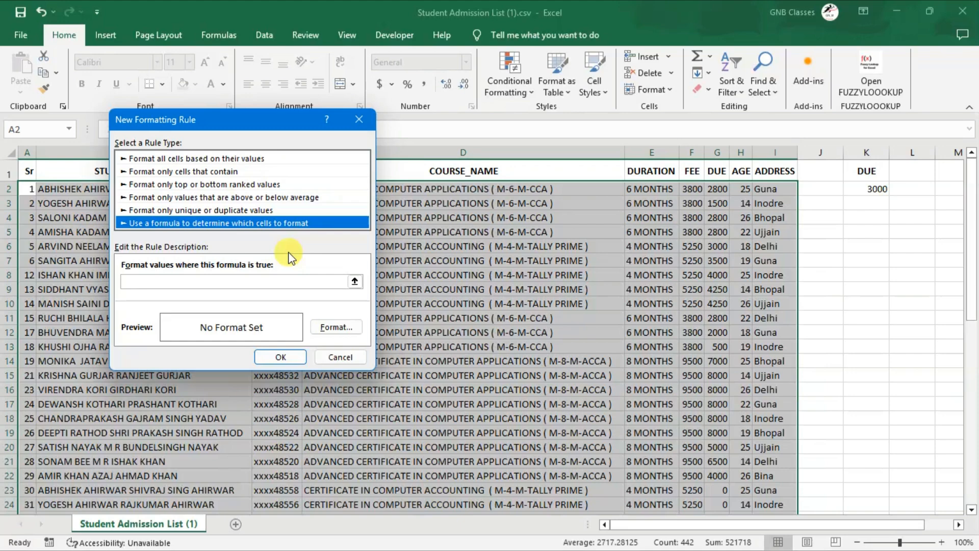
# Enter =$G$2=$K$2 as the rule formula, comparing the first DUE value with the threshold cell K2
pyautogui.click(290, 283)
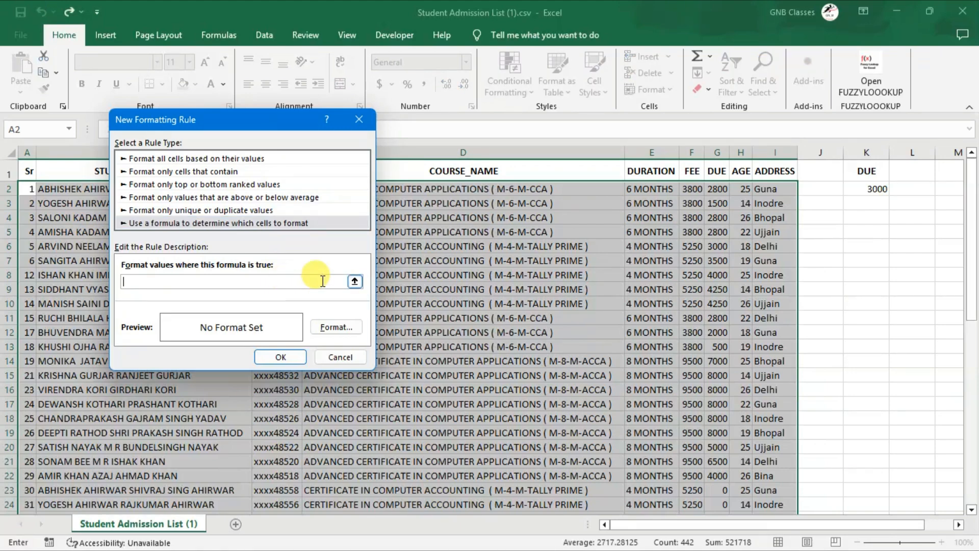
pyautogui.click(717, 190)
pyautogui.write('=')
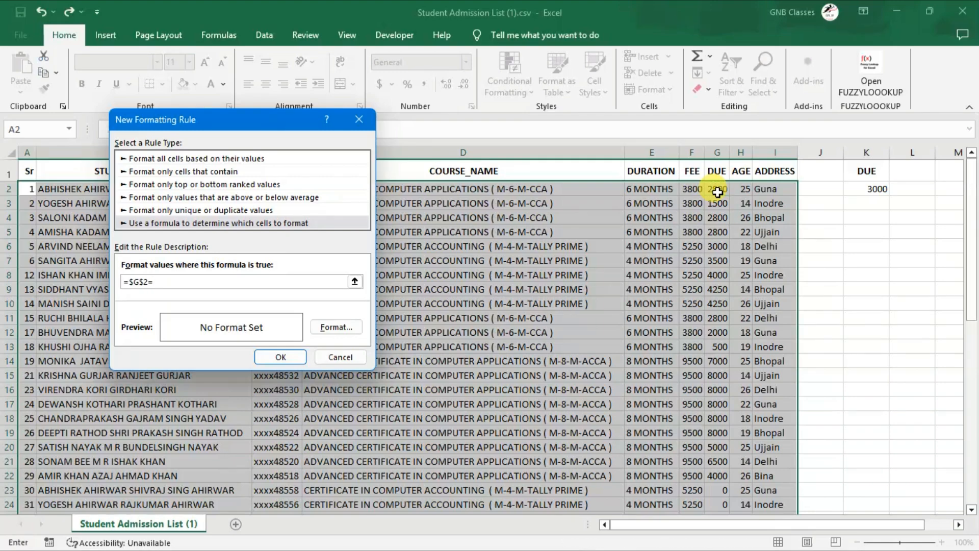
pyautogui.click(869, 189)
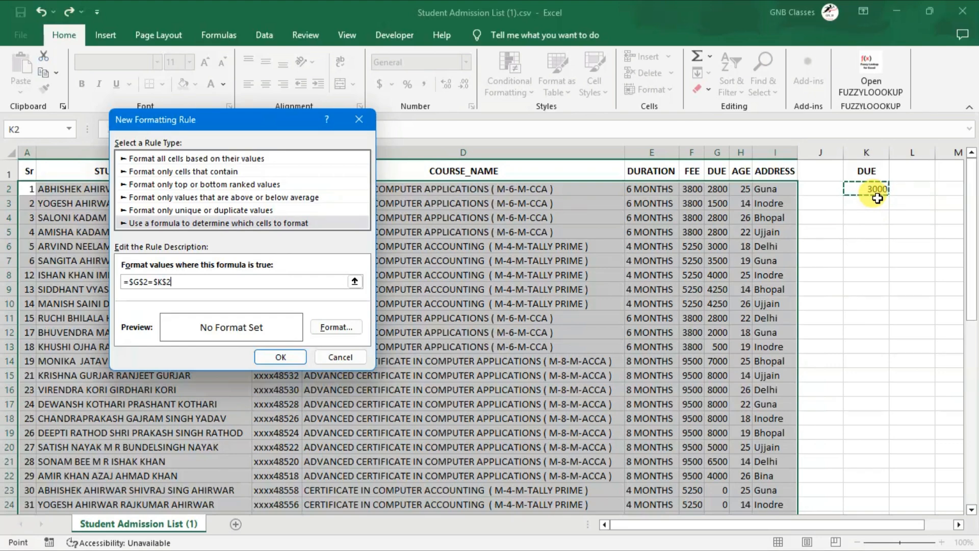
# Change the rule formula to =$G2>$K$2 so each row's DUE value is tested against the fixed threshold cell
pyautogui.press('BackSpace')
pyautogui.press('BackSpace')
pyautogui.press('BackSpace')
pyautogui.press('BackSpace')
pyautogui.press('BackSpace')
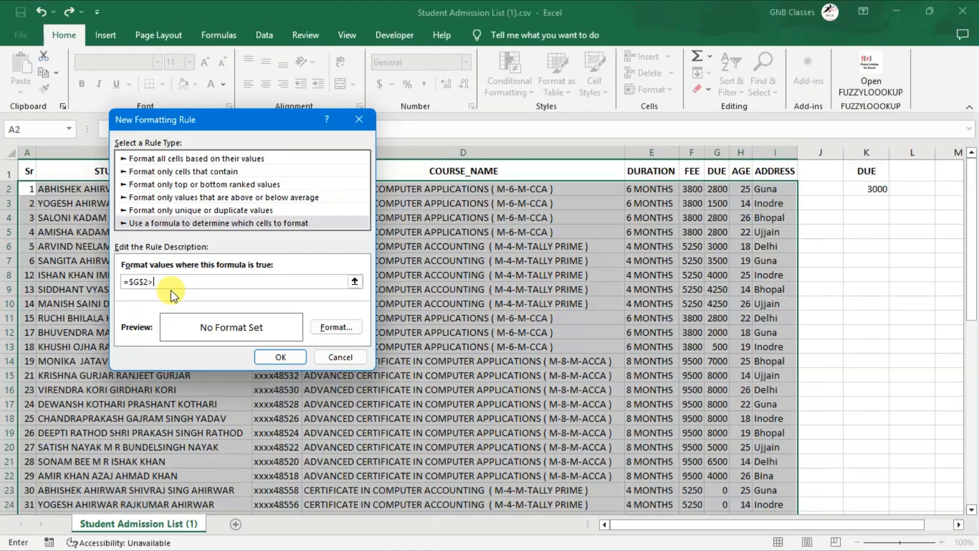
pyautogui.click(872, 189)
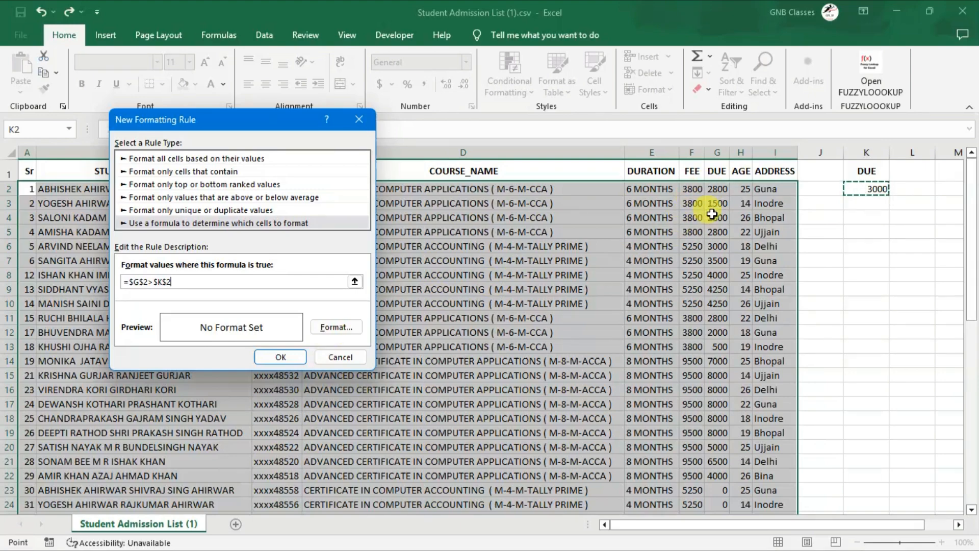
pyautogui.click(145, 283)
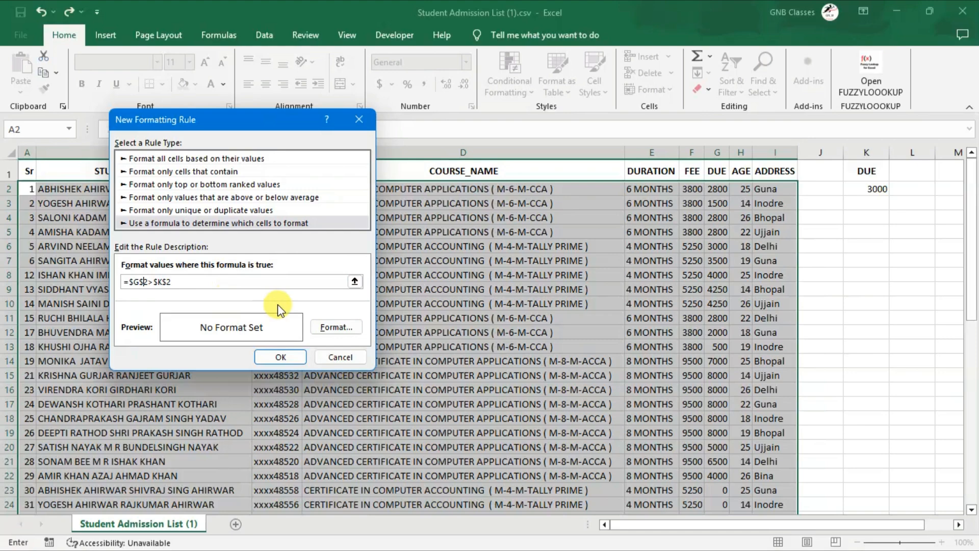
pyautogui.press('BackSpace')
# Give the formula rule a yellow background fill and apply it to the student records
pyautogui.click(338, 335)
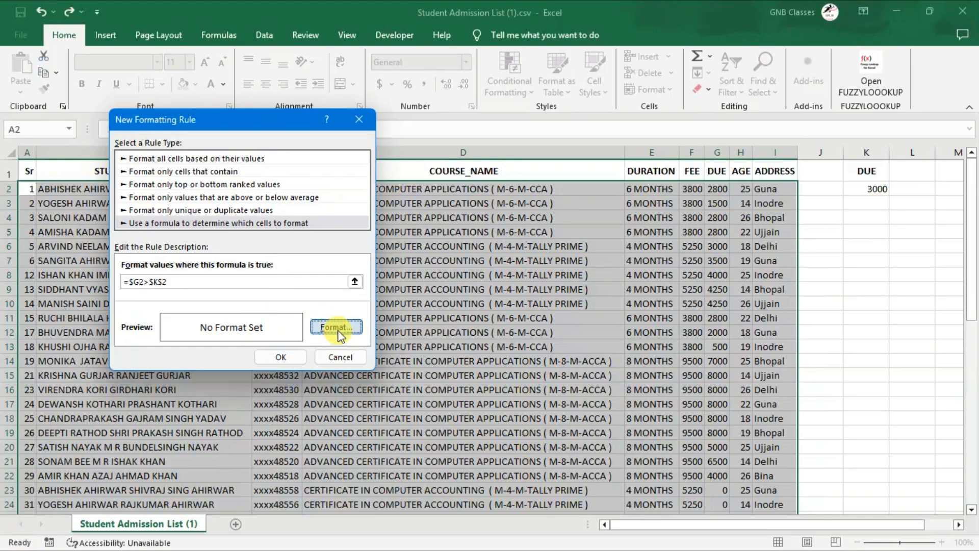
pyautogui.click(184, 149)
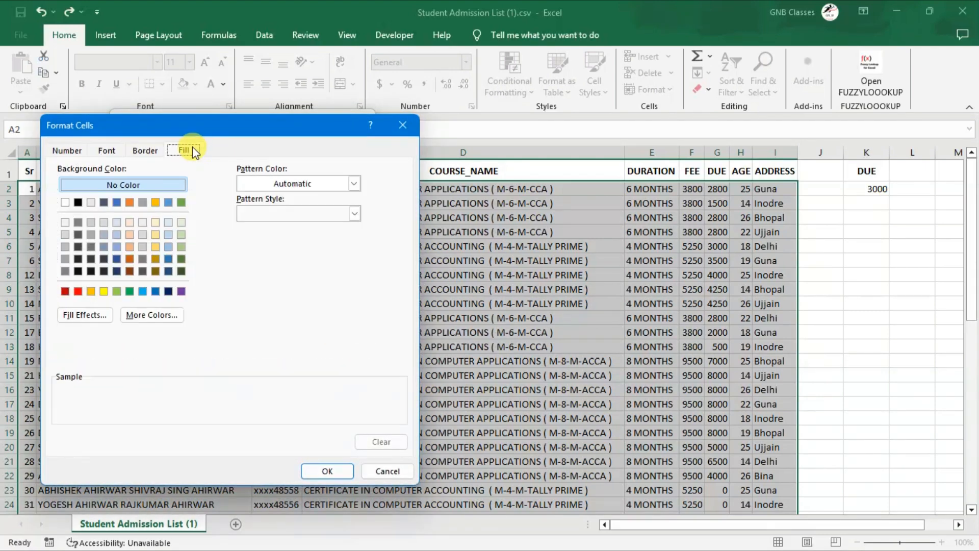
pyautogui.click(104, 289)
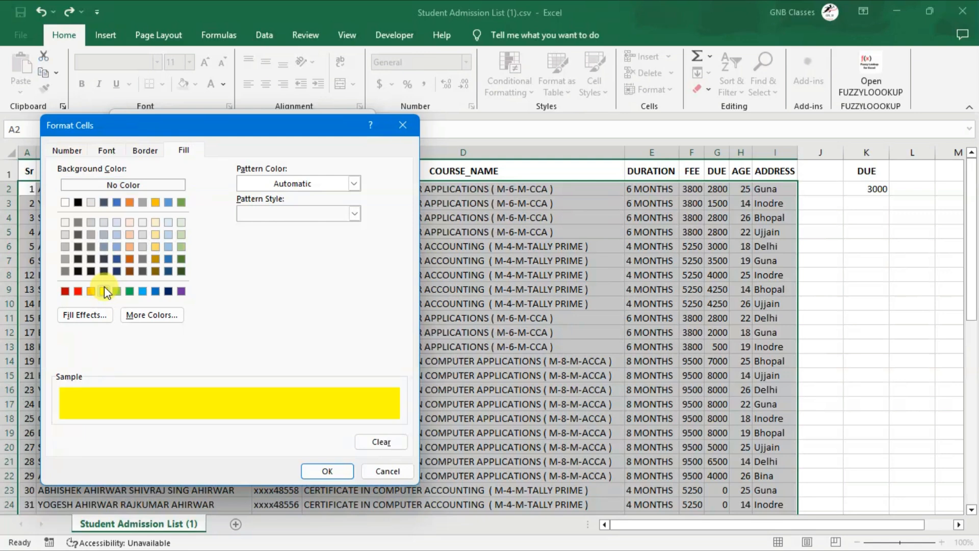
pyautogui.click(318, 466)
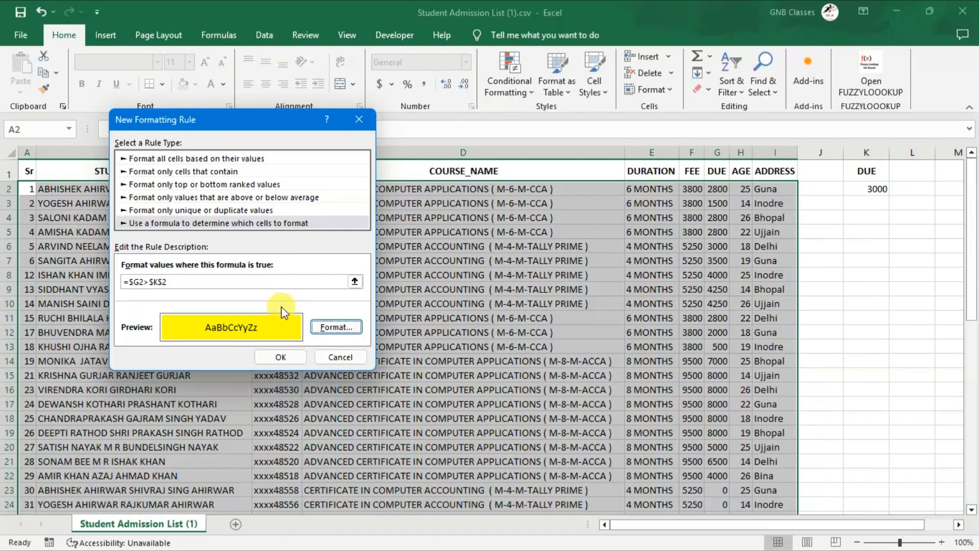
pyautogui.click(278, 357)
pyautogui.click(862, 304)
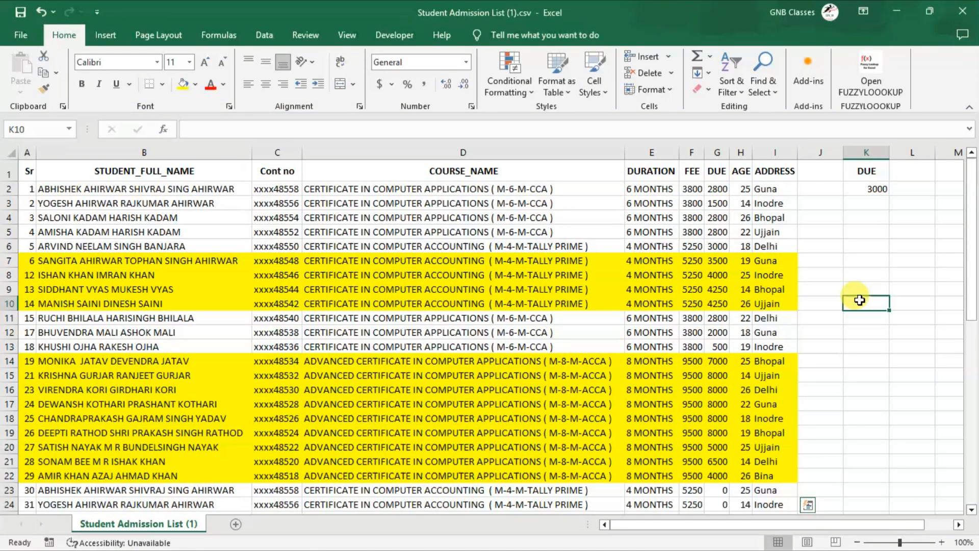
# Set the DUE threshold in cell K2 to 5000
pyautogui.click(866, 192)
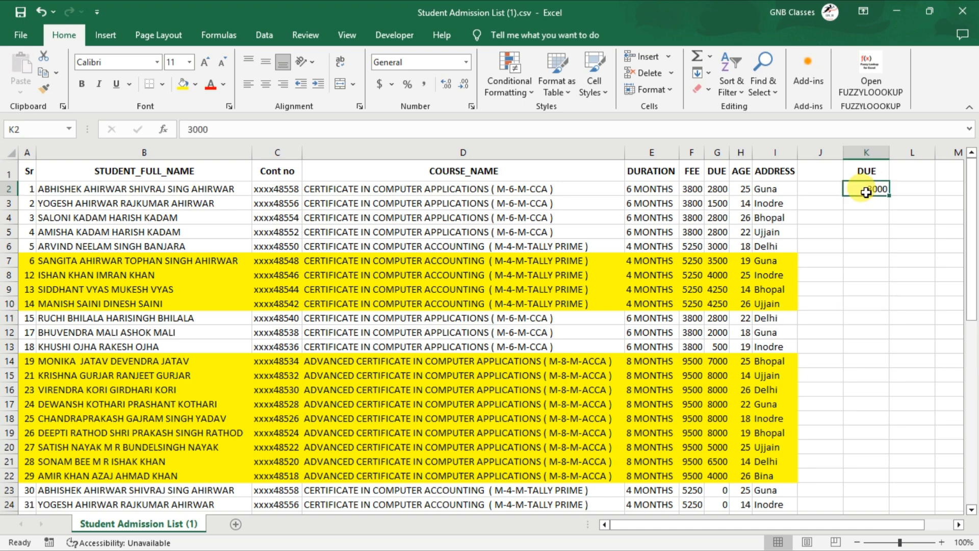
pyautogui.scroll(-1, 721, 438)
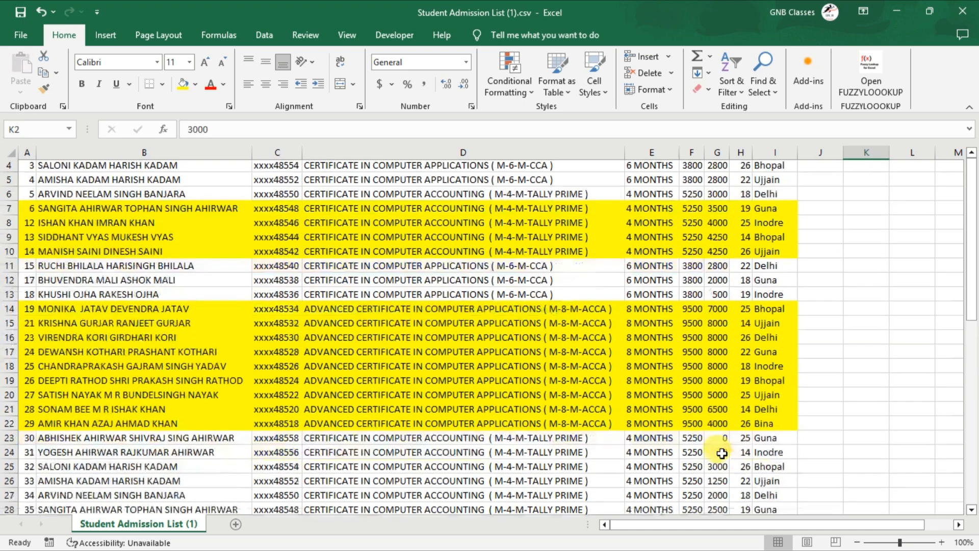
pyautogui.scroll(1, 722, 444)
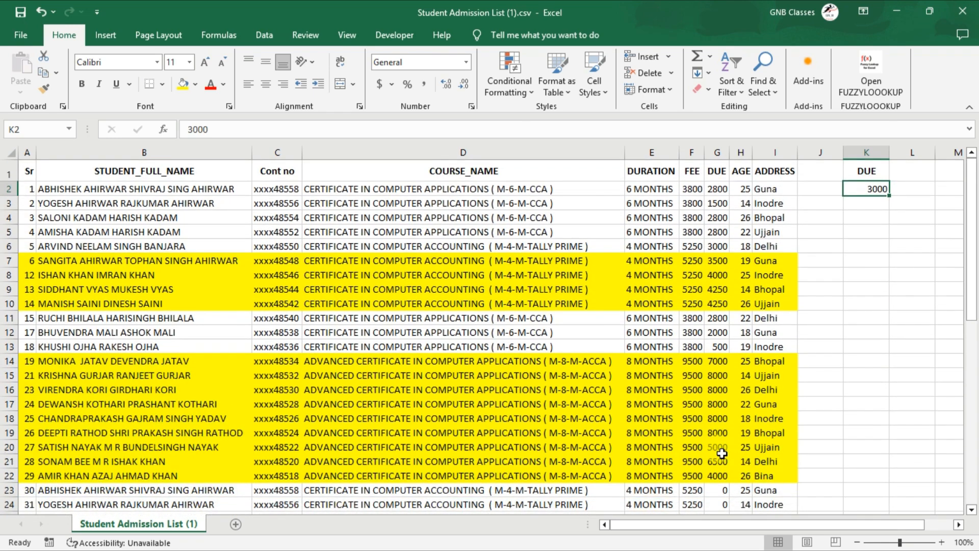
pyautogui.write('5000')
pyautogui.press('Return')
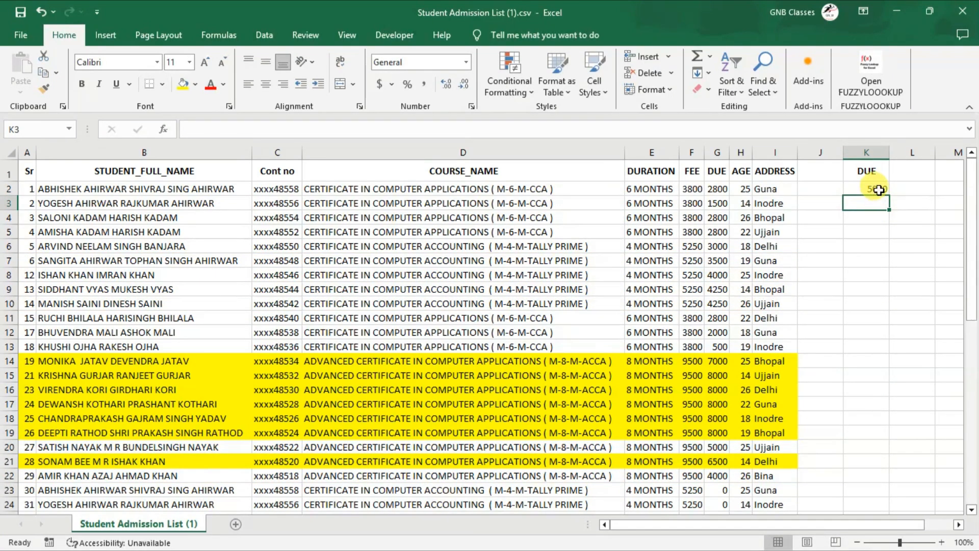
# Set the DUE threshold in cell K2 to 2000
pyautogui.click(880, 190)
pyautogui.write('2000')
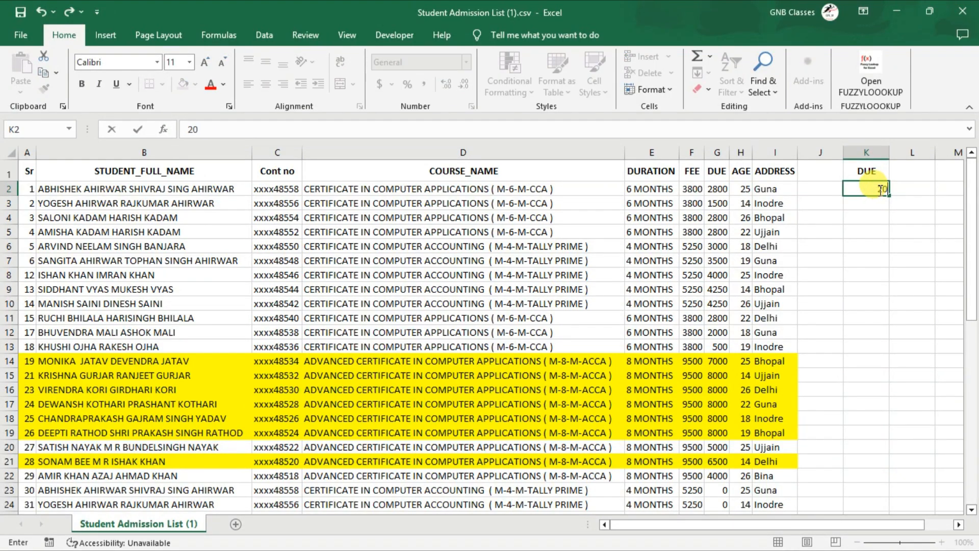
pyautogui.press('Return')
pyautogui.click(880, 190)
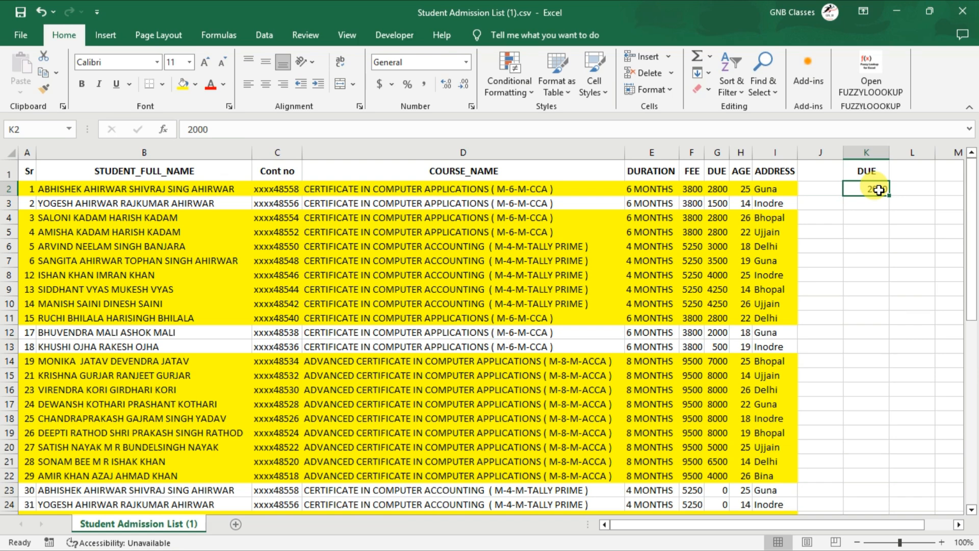
pyautogui.click(908, 172)
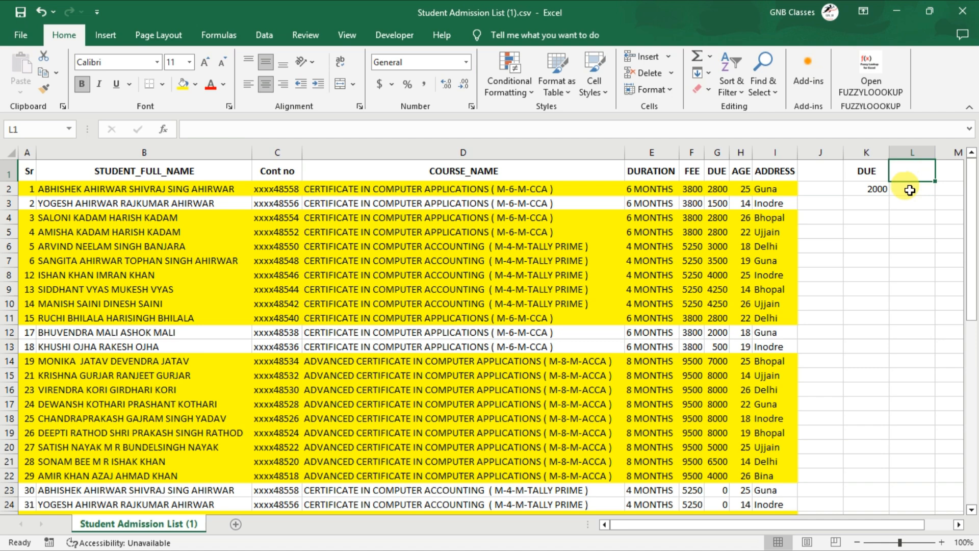
pyautogui.click(879, 191)
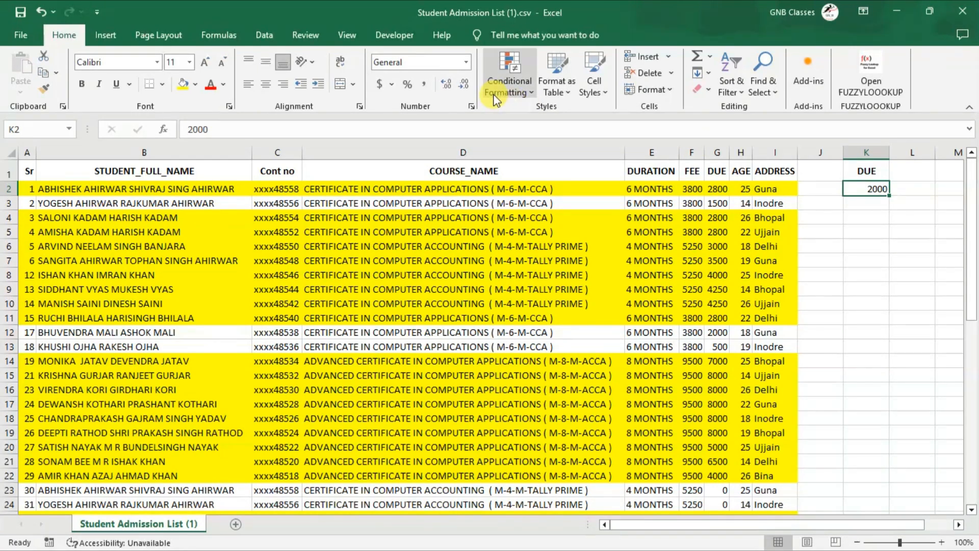
# Clear the yellow DUE highlighting by removing all conditional formatting rules from the entire sheet
pyautogui.click(509, 87)
pyautogui.moveTo(583, 264)
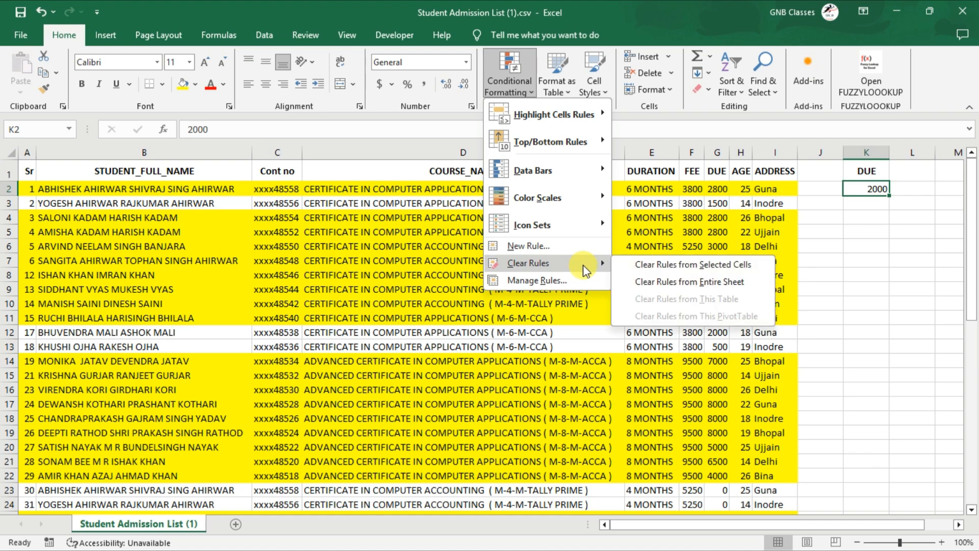
pyautogui.click(667, 282)
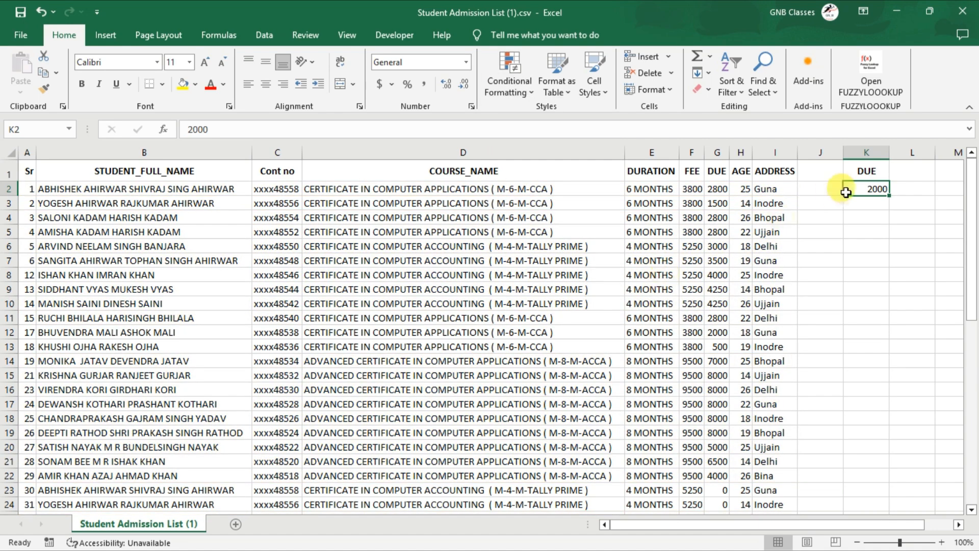
# Copy the ADDRESS header into cell L1 and enter Guna below it in L2
pyautogui.click(780, 171)
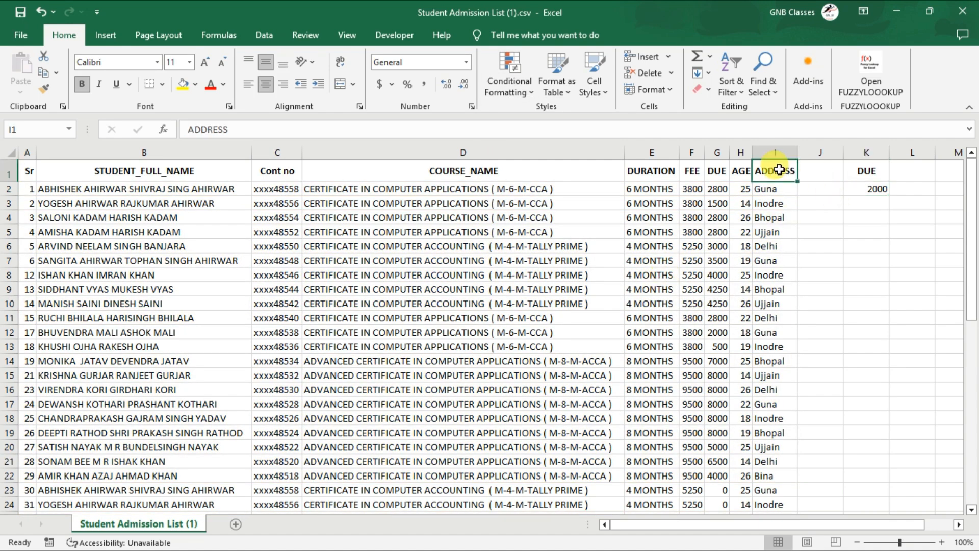
pyautogui.hotkey('ctrl', 'c')
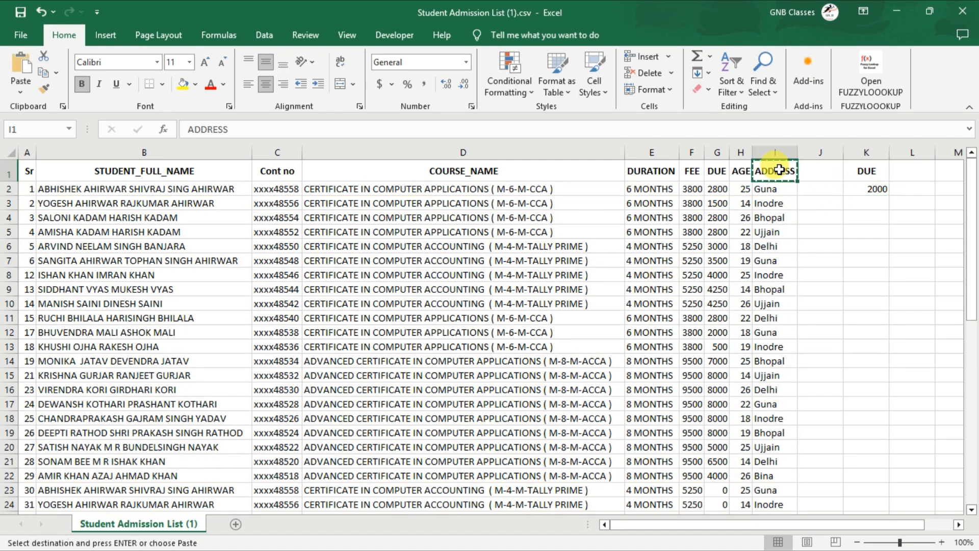
pyautogui.click(899, 170)
pyautogui.hotkey('ctrl', 'v')
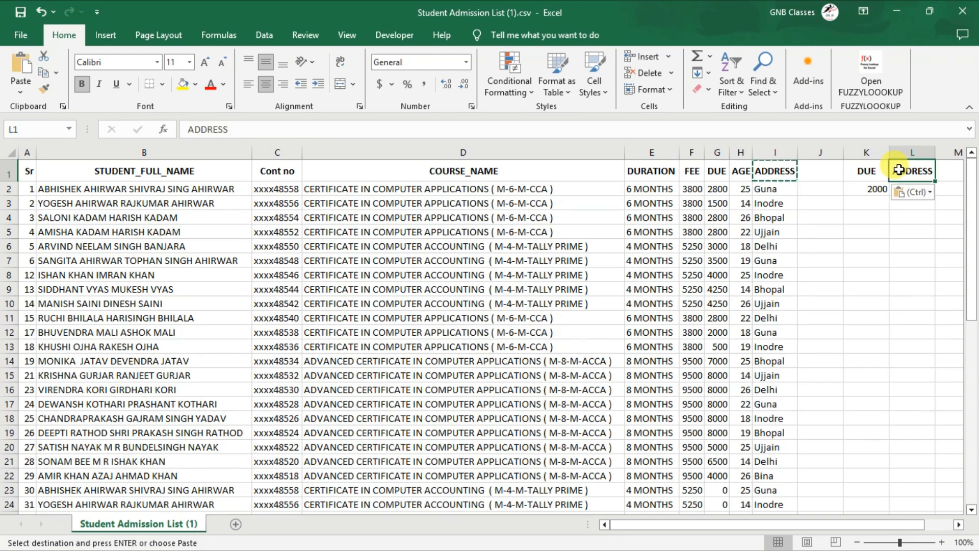
pyautogui.click(900, 257)
pyautogui.click(940, 186)
pyautogui.press('Left')
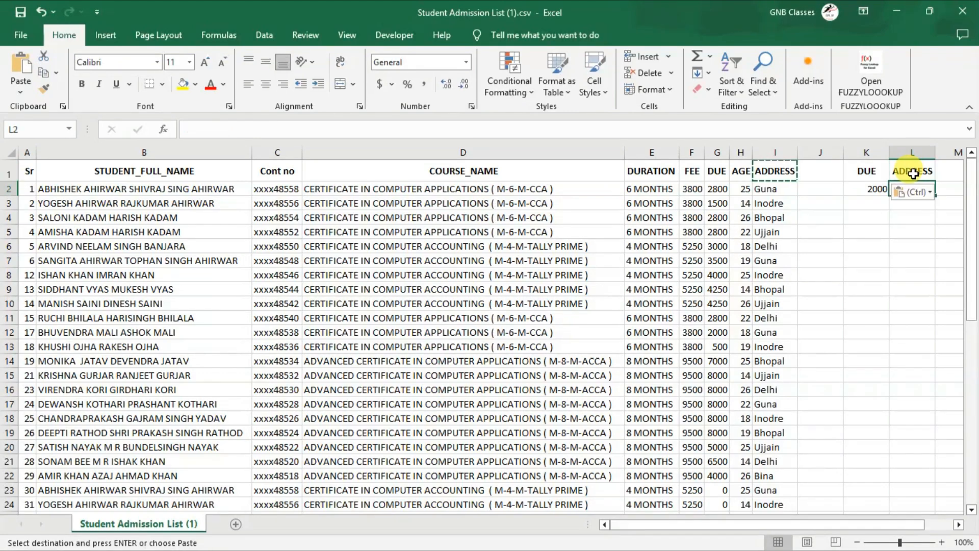
pyautogui.write('gUNA')
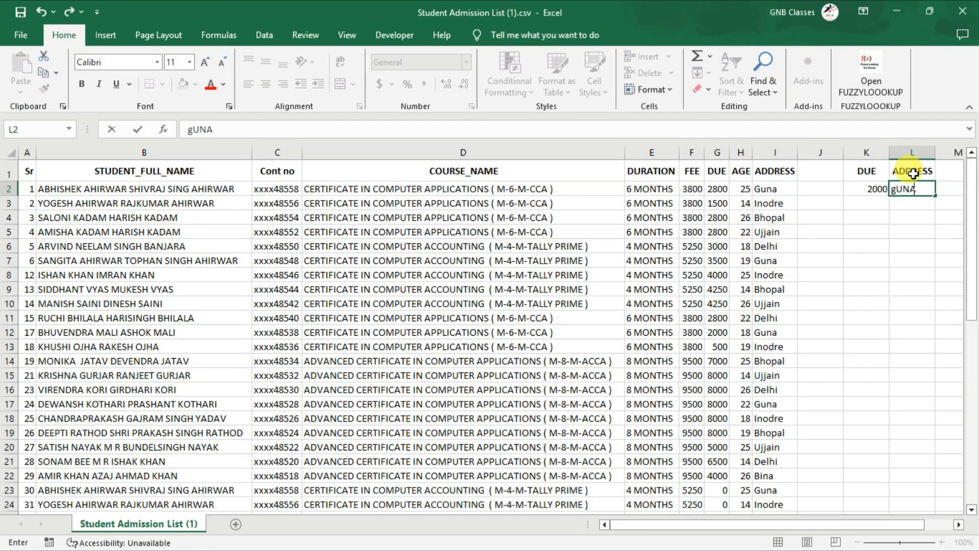
pyautogui.press('Return')
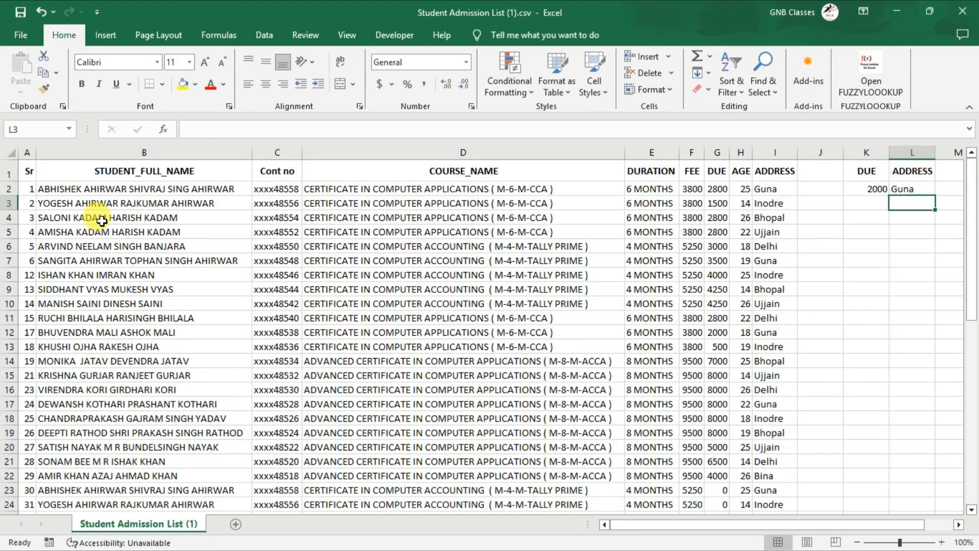
# Create a new formula-based conditional formatting rule for the student records in A2:I51
pyautogui.moveTo(29, 193); pyautogui.dragTo(776, 489)
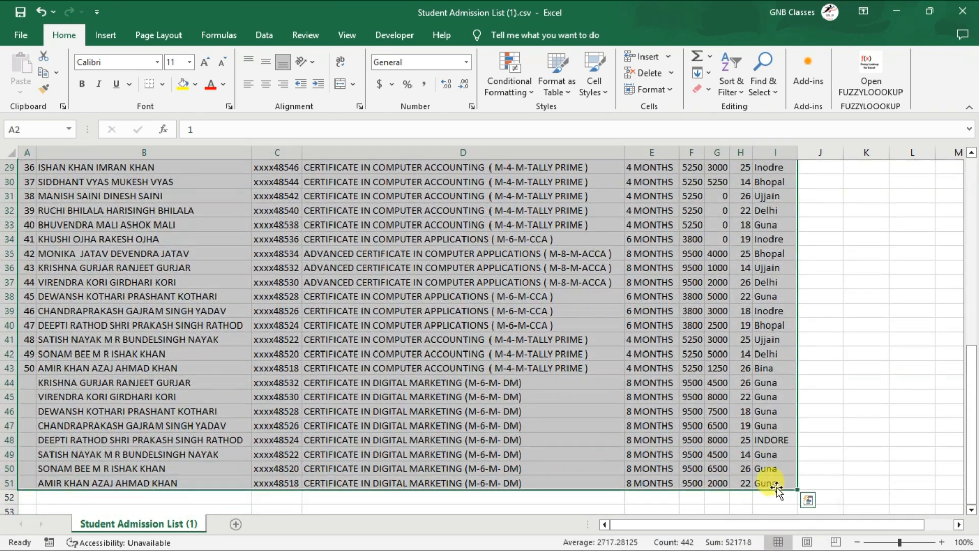
pyautogui.click(522, 94)
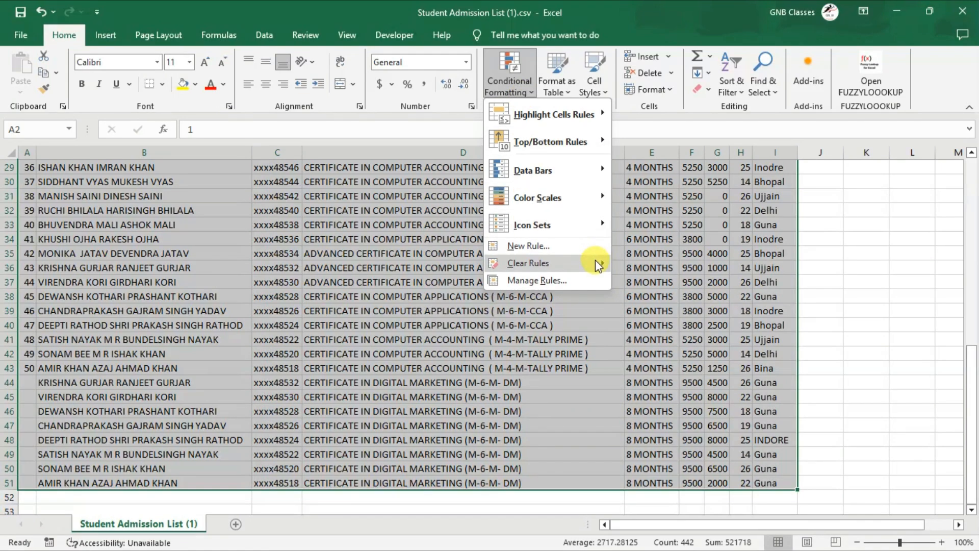
pyautogui.click(585, 248)
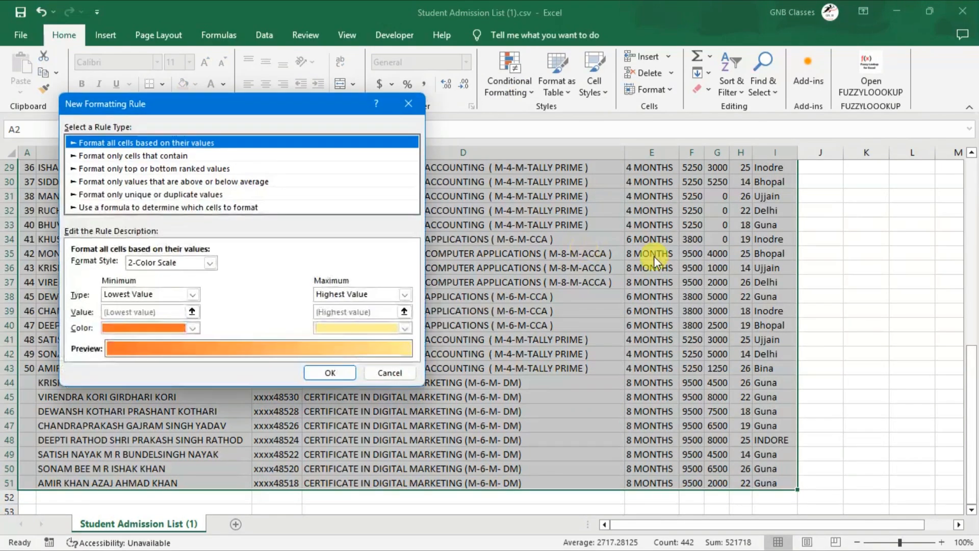
pyautogui.click(149, 208)
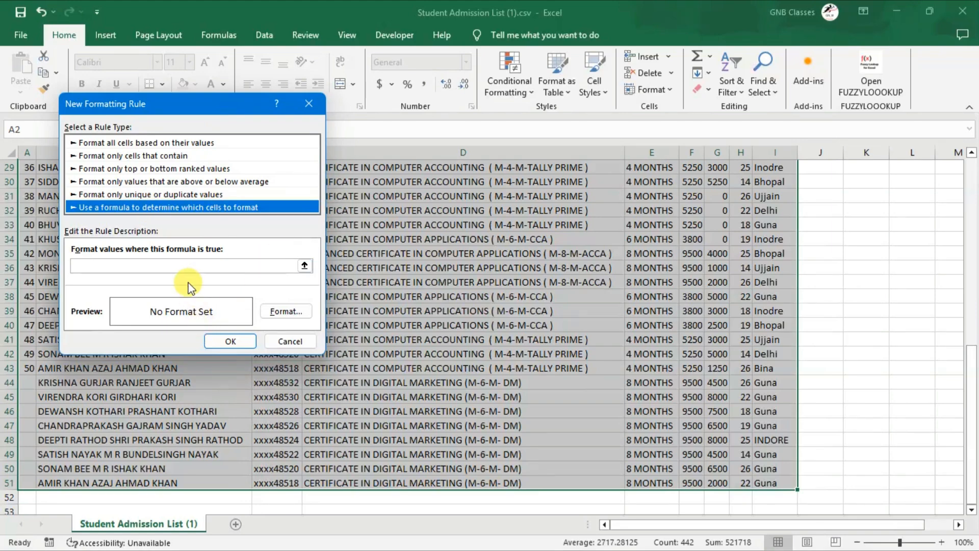
# Enter the rule formula =$I$2=$L$2 to compare the first student's ADDRESS with the criterion in L2
pyautogui.click(175, 266)
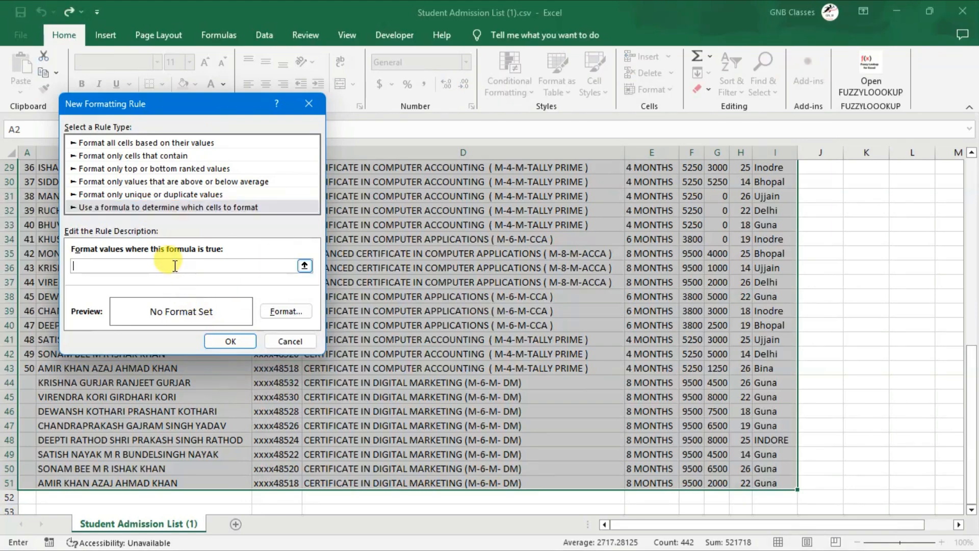
pyautogui.scroll(9, 491, 258)
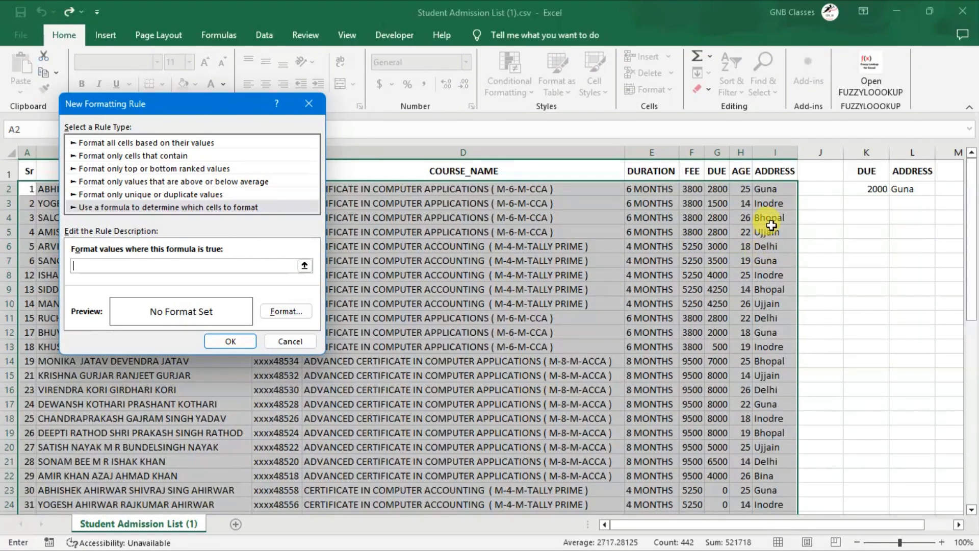
pyautogui.click(776, 188)
pyautogui.write('=')
pyautogui.click(919, 188)
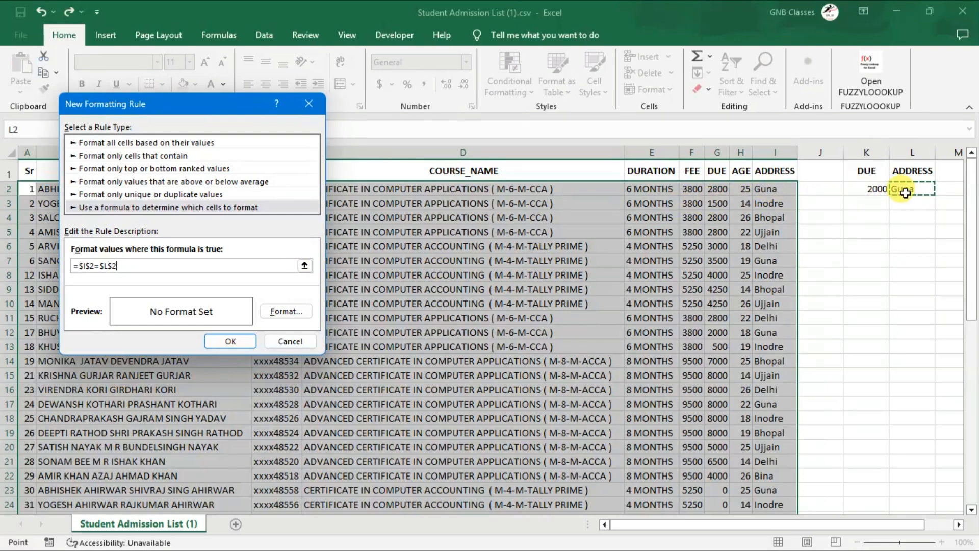
pyautogui.click(98, 270)
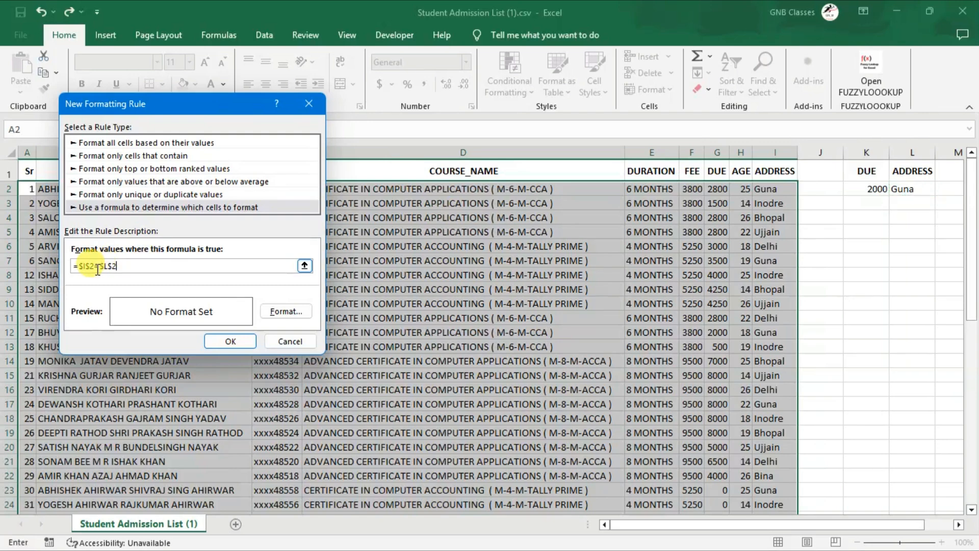
pyautogui.rightClick(101, 267)
pyautogui.click(101, 268)
pyautogui.moveTo(100, 266); pyautogui.dragTo(96, 266)
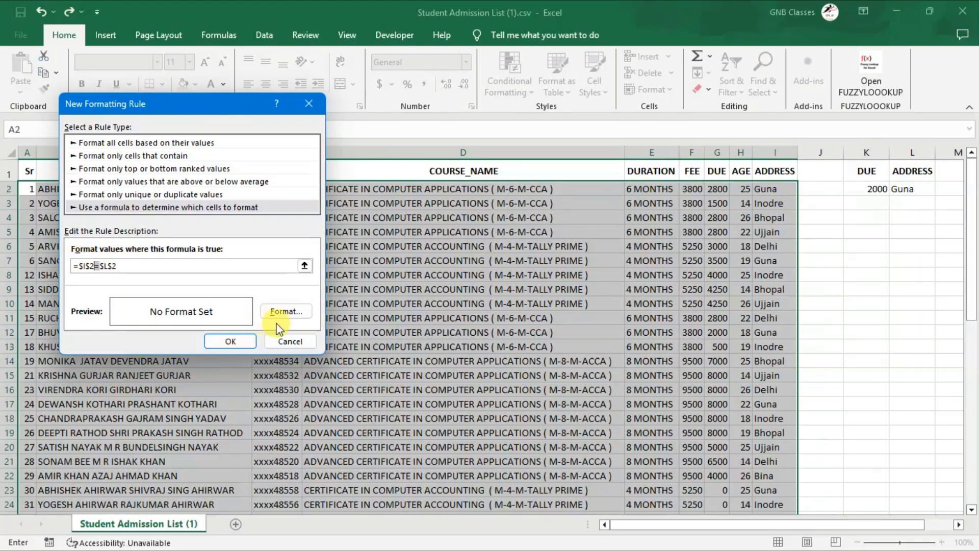
# Set the rule's format to a dark red background fill
pyautogui.click(297, 316)
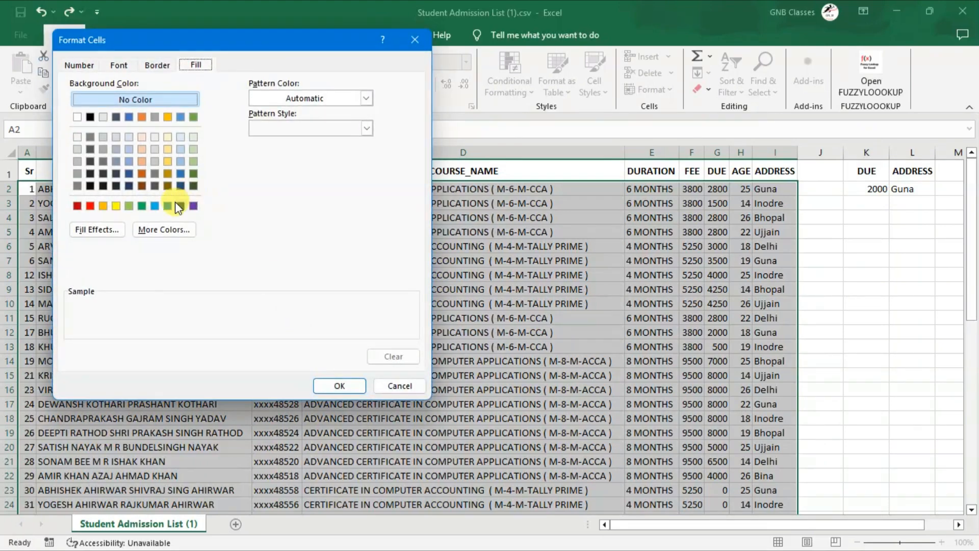
pyautogui.click(181, 206)
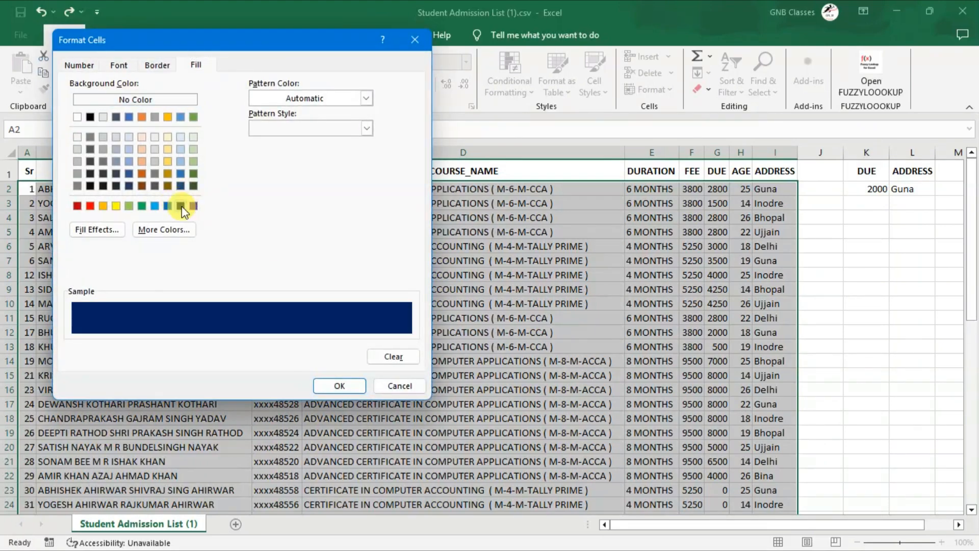
pyautogui.click(169, 117)
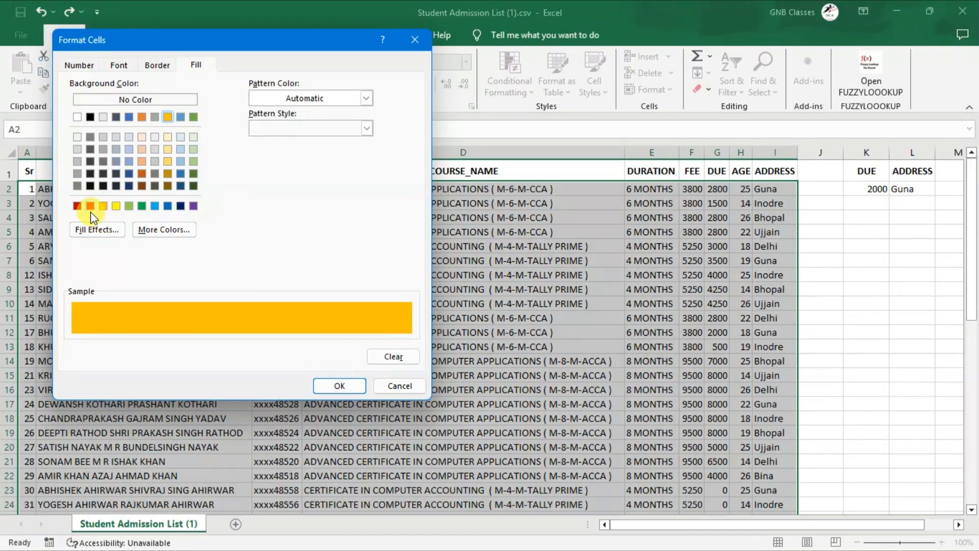
pyautogui.click(77, 206)
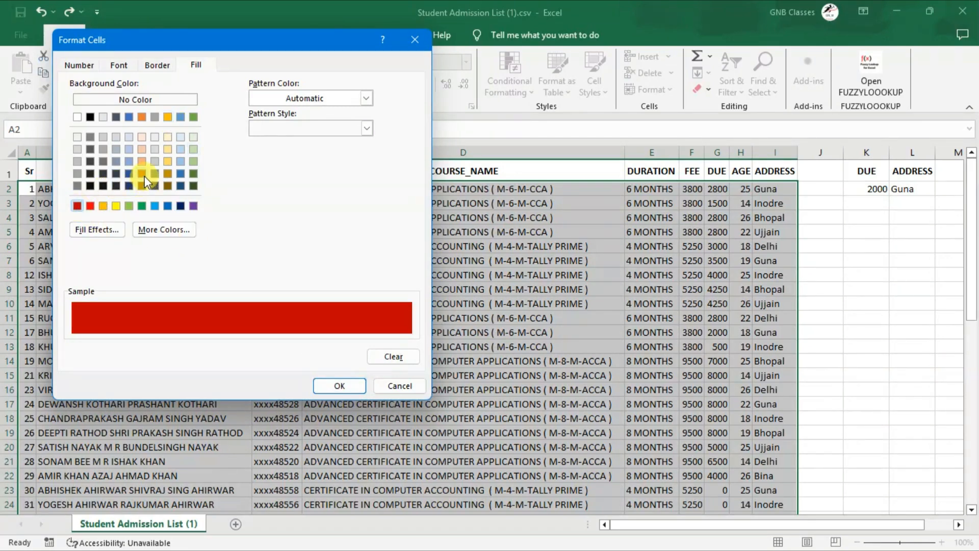
pyautogui.click(348, 390)
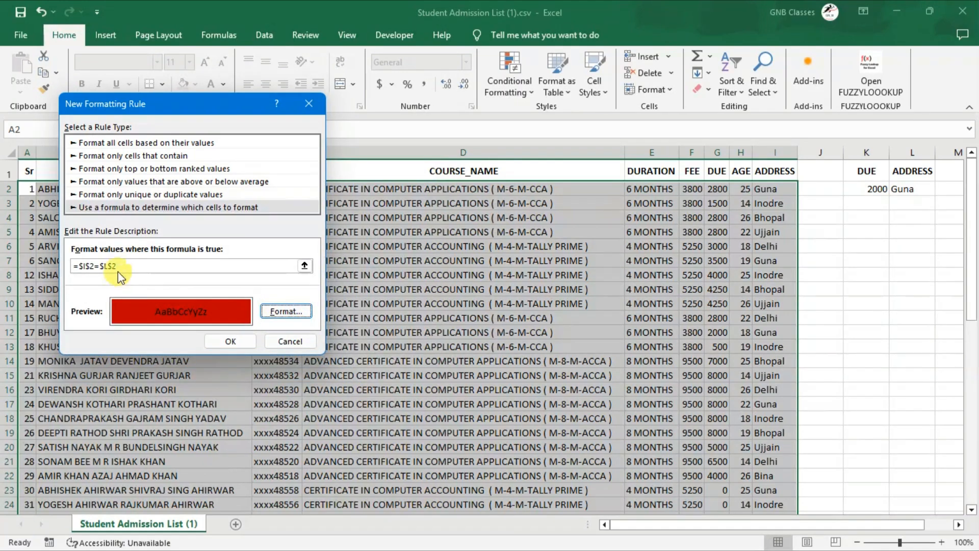
# Make the ADDRESS row reference relative so the formula reads =$I2=$L$2, and apply the rule to the student records
pyautogui.click(92, 266)
pyautogui.press('BackSpace')
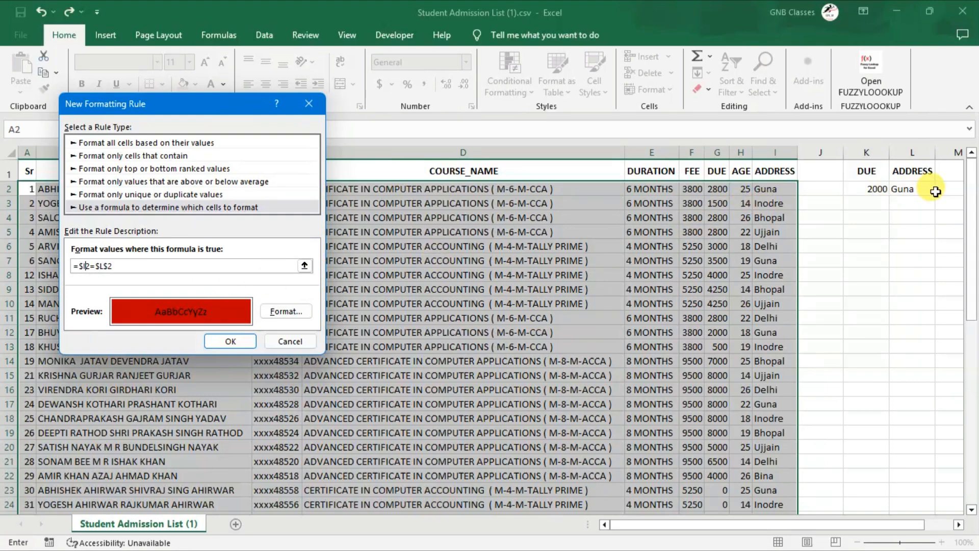
pyautogui.click(242, 345)
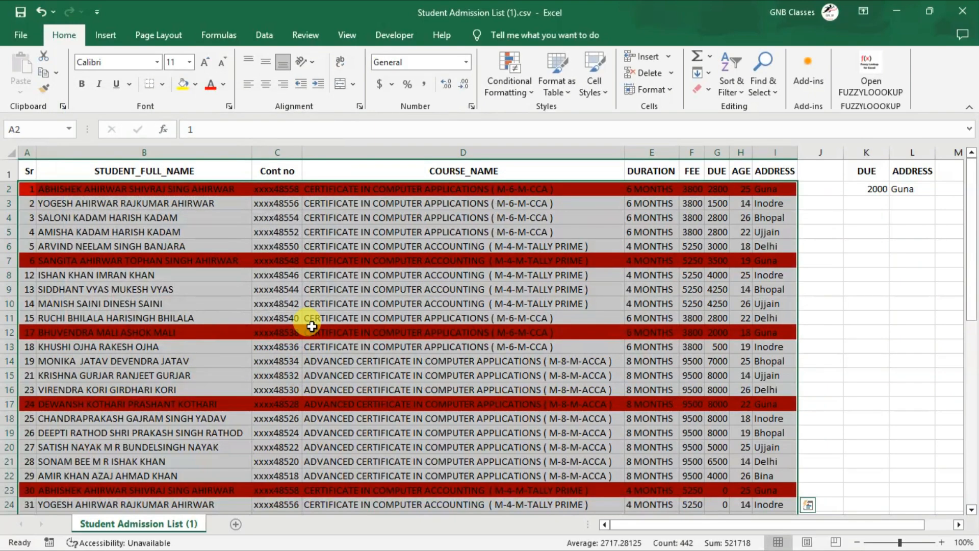
pyautogui.click(954, 247)
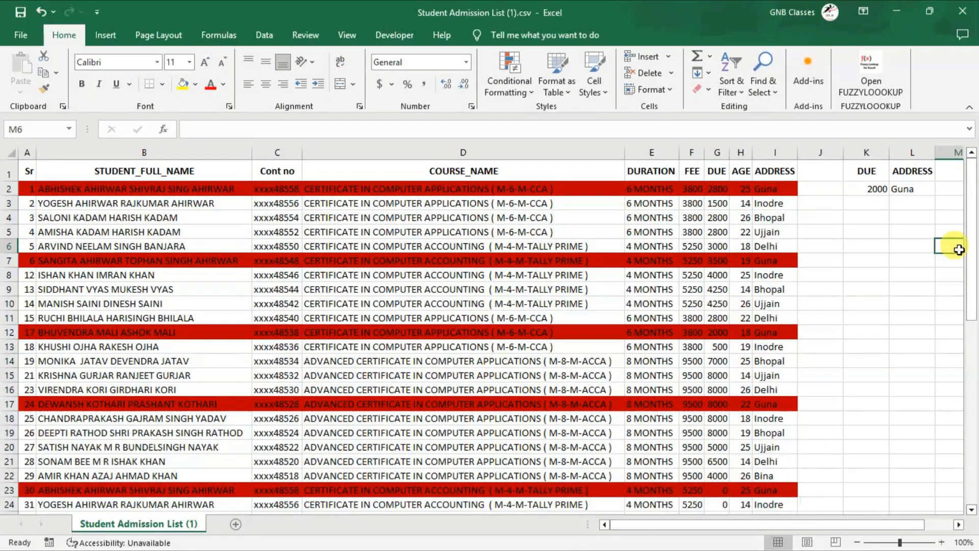
# Change the ADDRESS criterion in cell L2 to ujjain
pyautogui.click(913, 193)
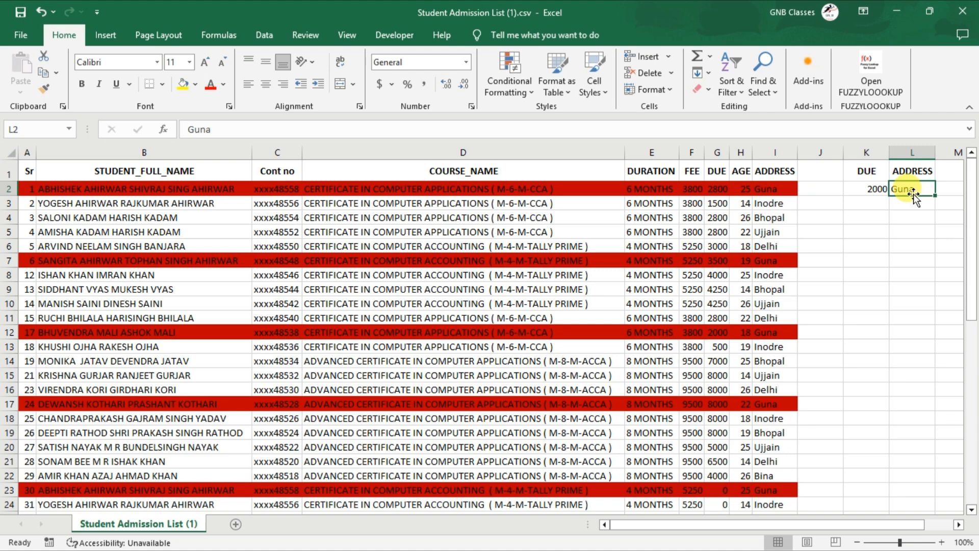
pyautogui.write('ujjai')
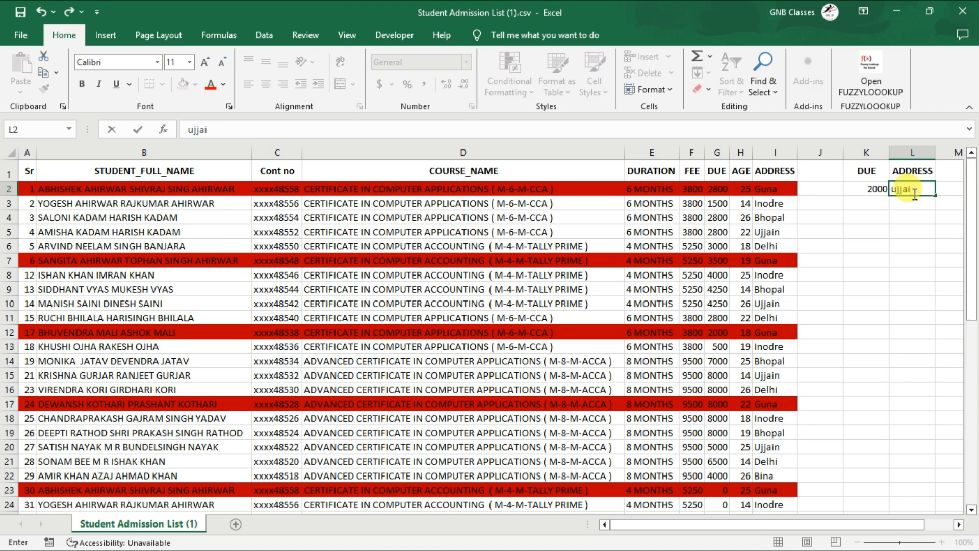
pyautogui.write('n')
pyautogui.press('Return')
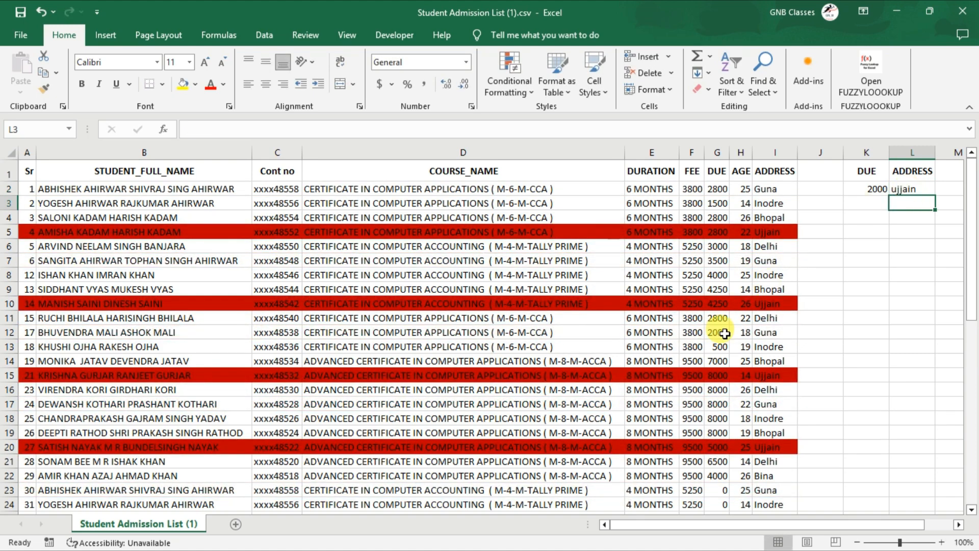